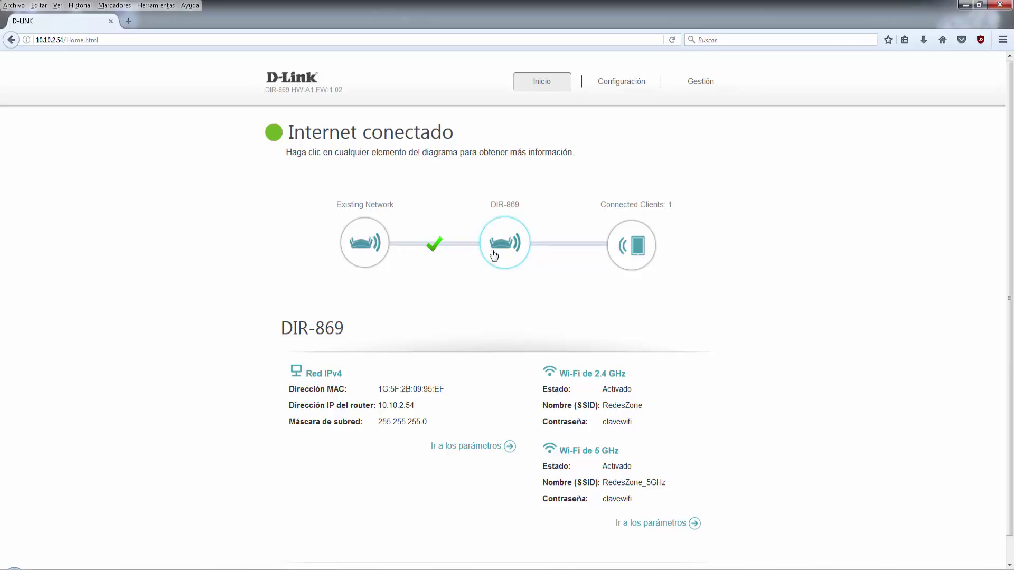
Step: Review the connected clients and the DIR-869 details on the network diagram, and open the Extender configuration page
{"action": "left_click", "coordinate": [629, 255]}
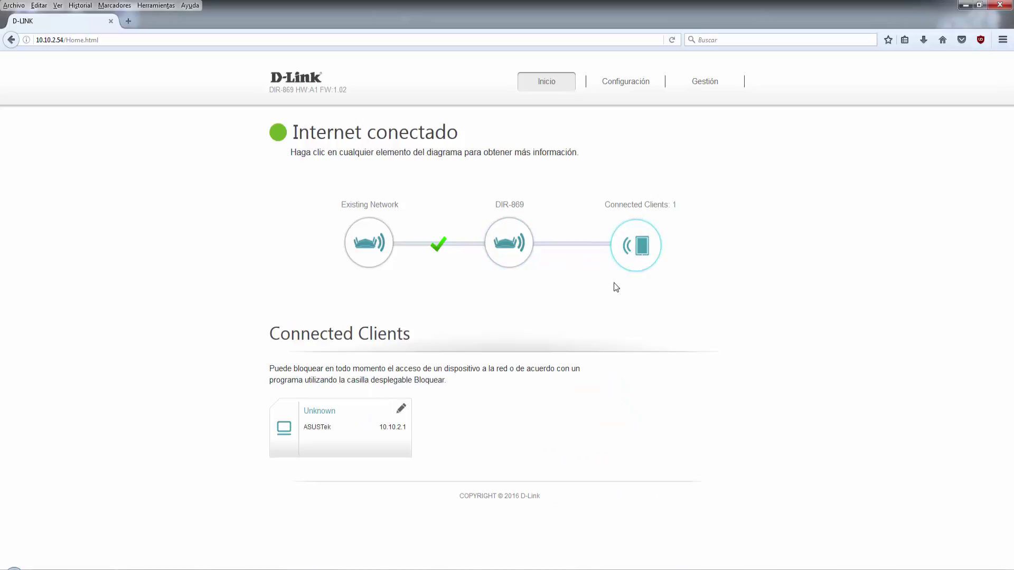
{"action": "left_click", "coordinate": [520, 248]}
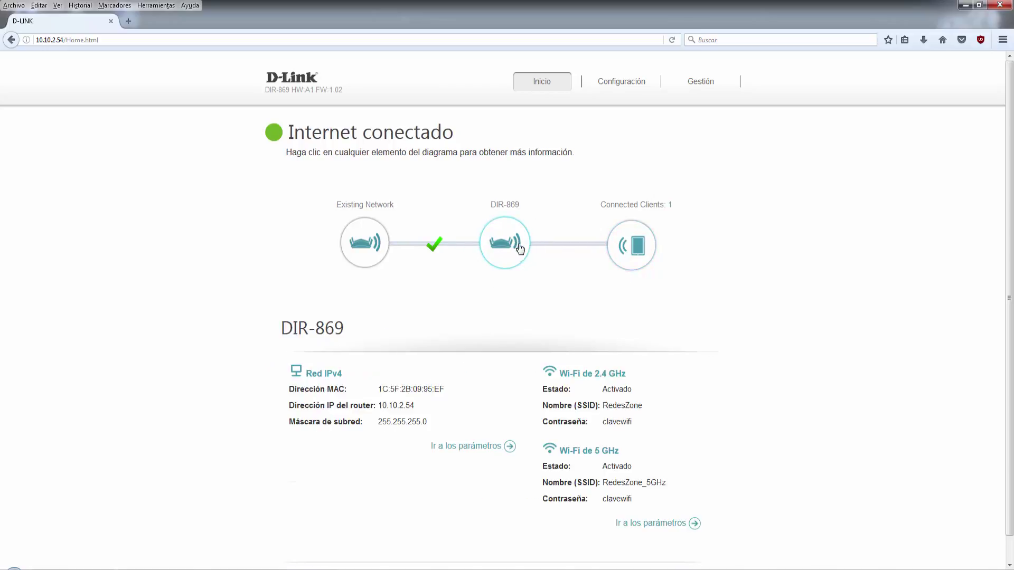
{"action": "mouse_move", "coordinate": [616, 91]}
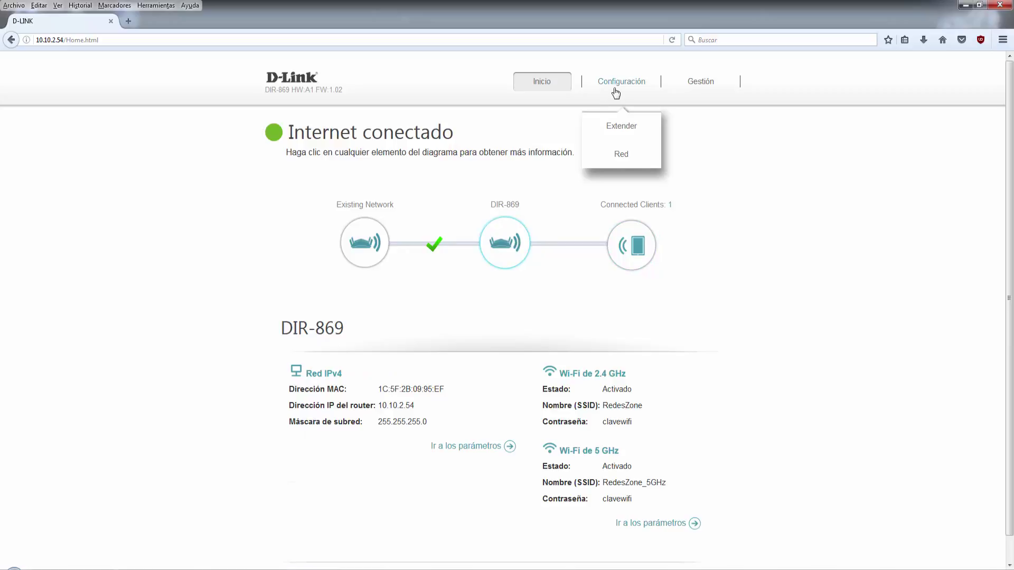
{"action": "left_click", "coordinate": [622, 127]}
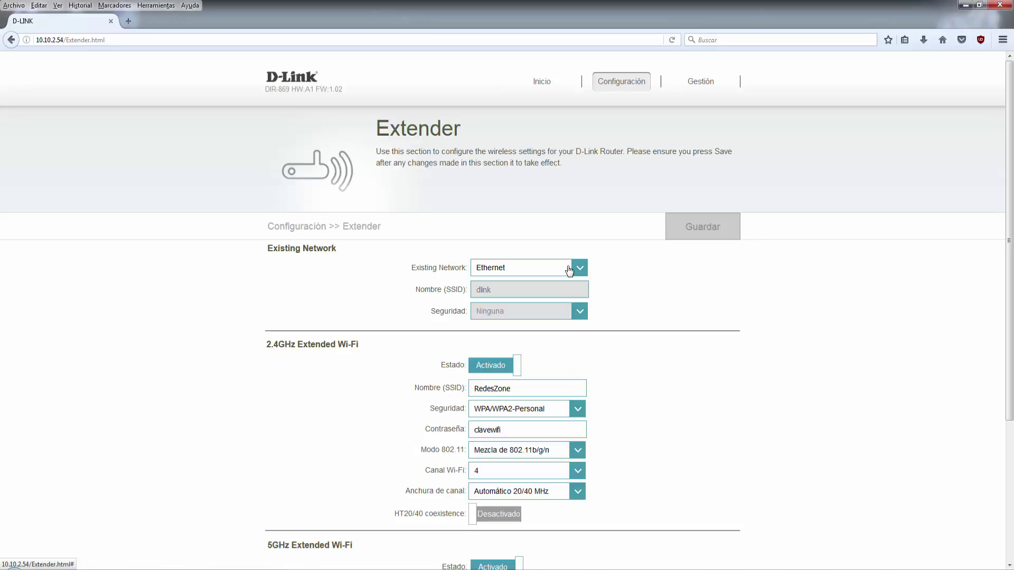
Step: Examine the connection types offered for the existing network in the Extender settings
{"action": "scroll", "coordinate": [639, 249], "scroll_direction": "down", "scroll_amount": 2}
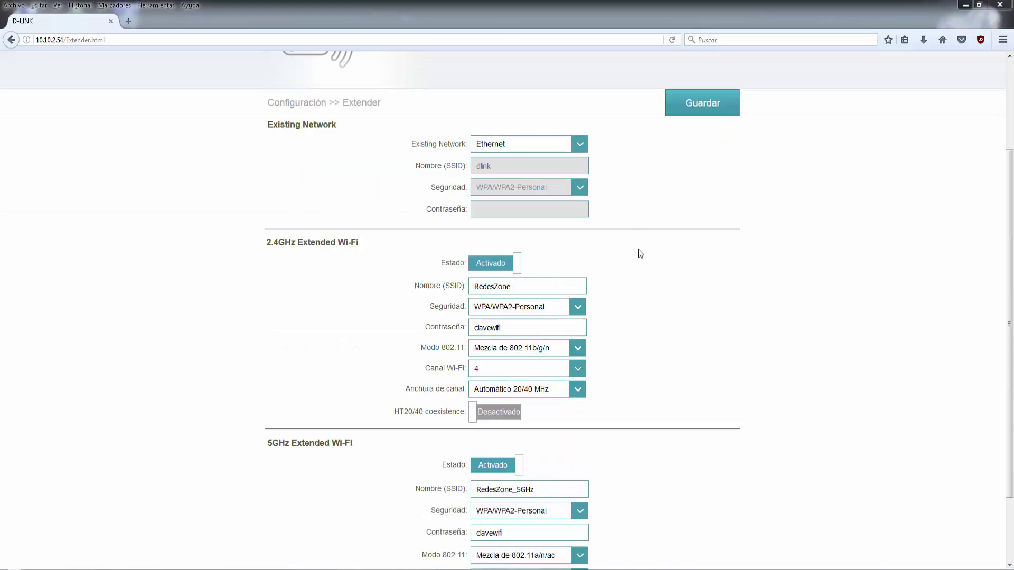
{"action": "left_click", "coordinate": [558, 149]}
{"action": "left_click", "coordinate": [534, 165]}
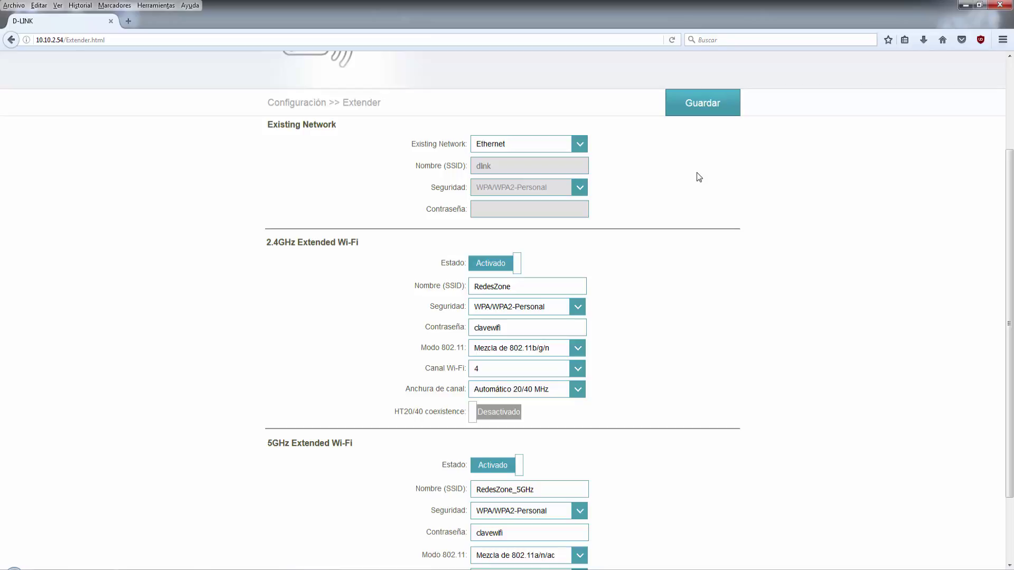
{"action": "left_click", "coordinate": [539, 145]}
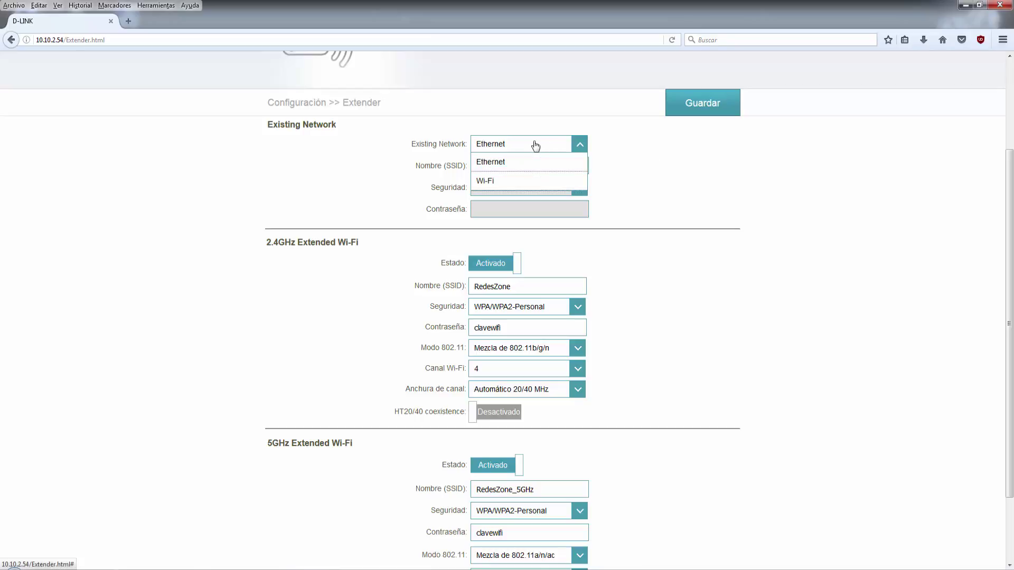
{"action": "left_click", "coordinate": [670, 160]}
Step: Examine the 2.4GHz and 5GHz Extended Wi-Fi sections of the Extender page
{"action": "scroll", "coordinate": [670, 166], "scroll_direction": "down", "scroll_amount": 2}
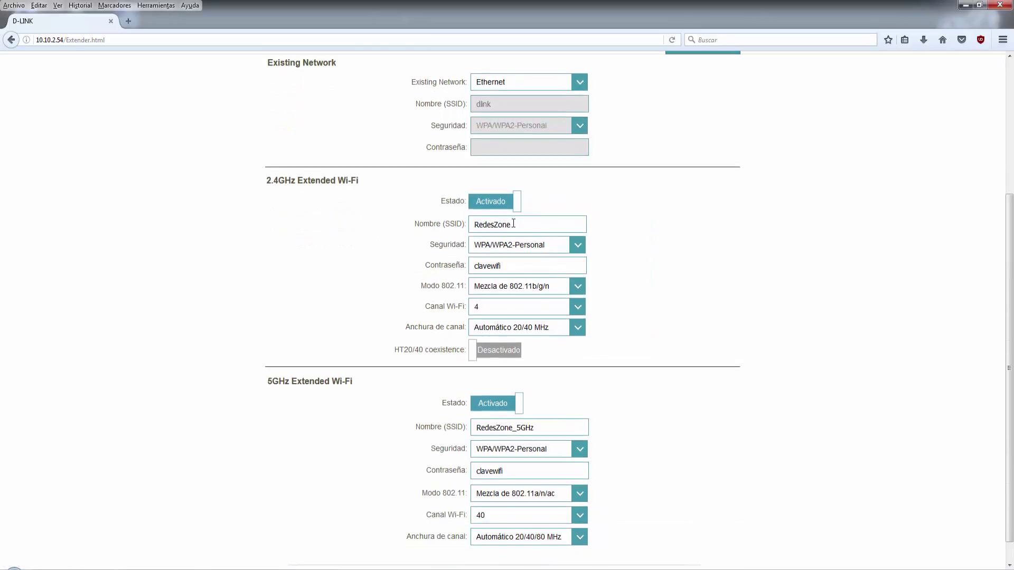
{"action": "double_click", "coordinate": [507, 225]}
{"action": "left_click", "coordinate": [440, 240]}
{"action": "scroll", "coordinate": [418, 259], "scroll_direction": "up", "scroll_amount": 4}
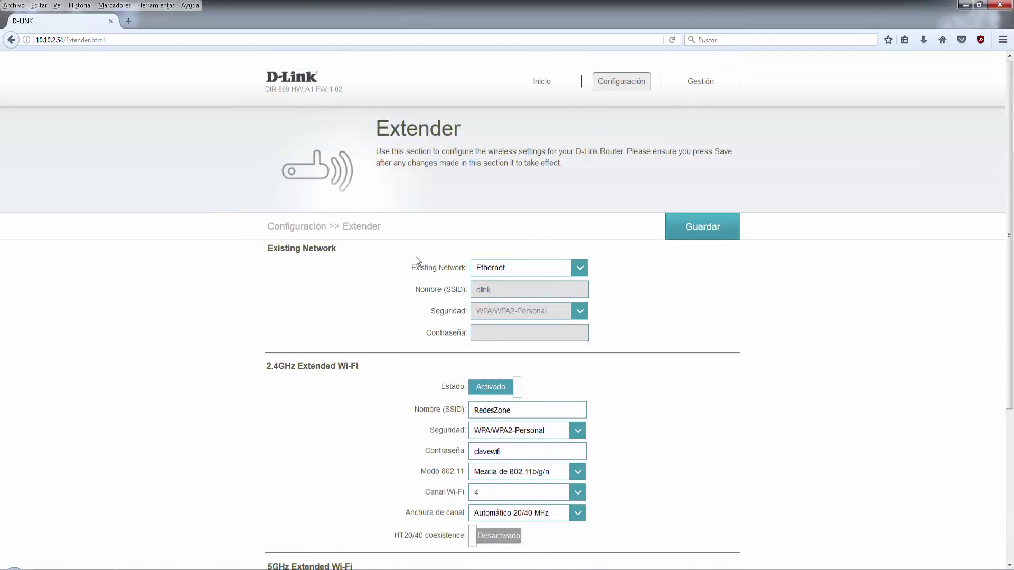
{"action": "scroll", "coordinate": [299, 187], "scroll_direction": "down", "scroll_amount": 4}
{"action": "left_click_drag", "start_coordinate": [268, 180], "coordinate": [332, 181]}
{"action": "left_click", "coordinate": [272, 381]}
{"action": "triple_click", "coordinate": [300, 383]}
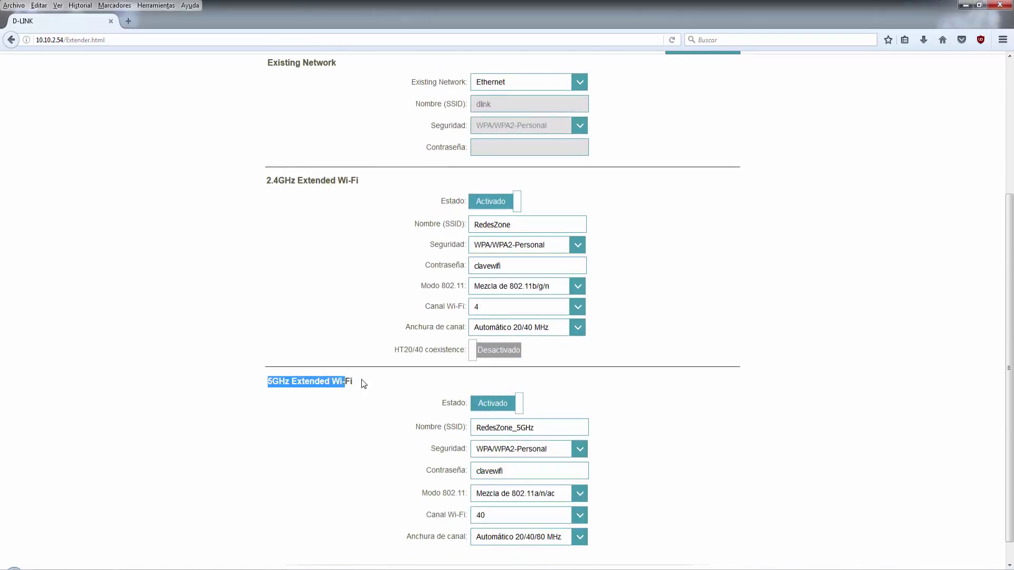
{"action": "left_click", "coordinate": [363, 382]}
Step: Examine the 2.4GHz extended network's fields, from SSID, security and password to 802.11 mode, channel, channel width and HT20/40 coexistence
{"action": "left_click_drag", "start_coordinate": [420, 224], "coordinate": [467, 349]}
{"action": "left_click", "coordinate": [467, 349]}
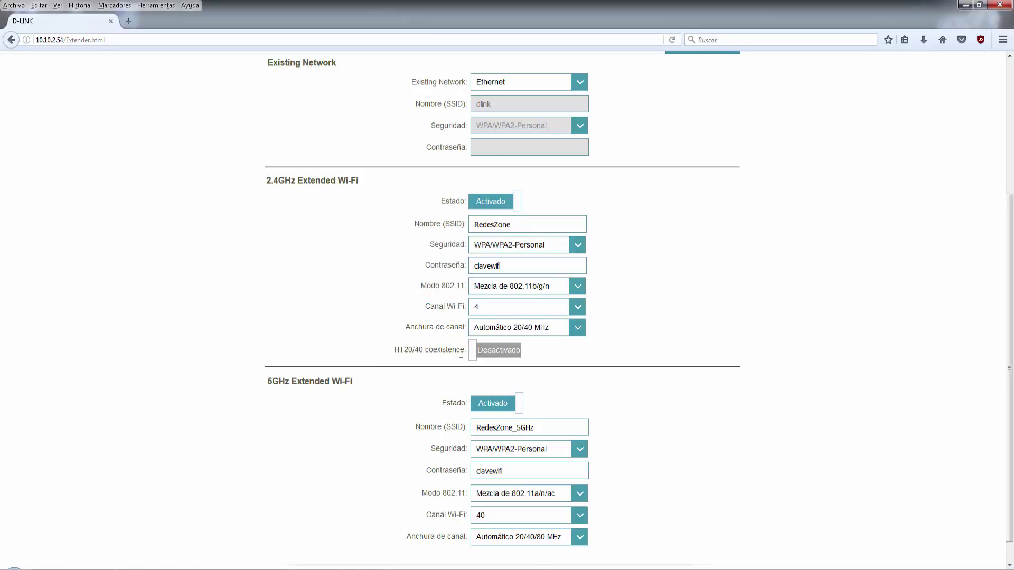
{"action": "scroll", "coordinate": [467, 328], "scroll_direction": "down", "scroll_amount": 1}
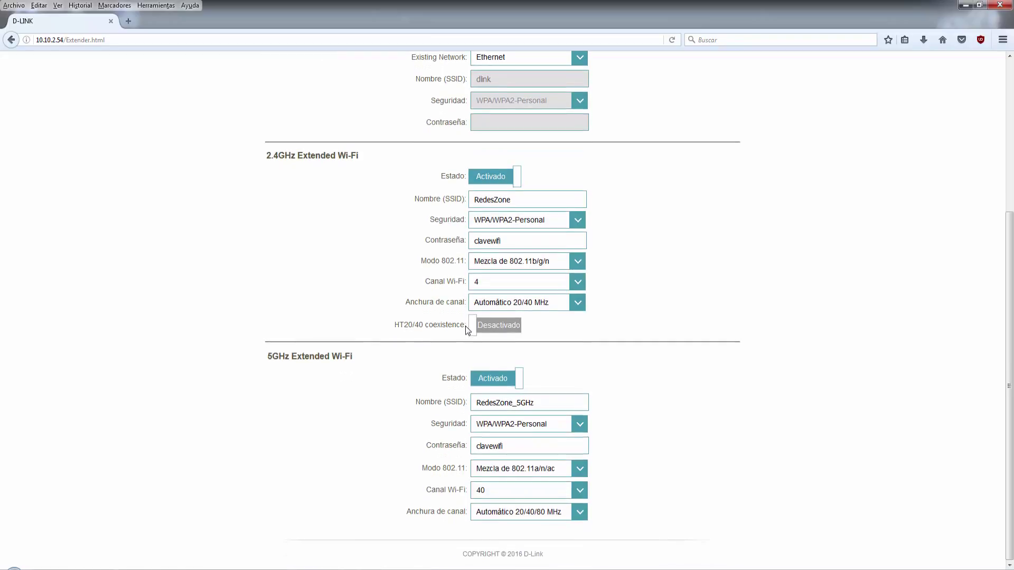
{"action": "left_click_drag", "start_coordinate": [467, 325], "coordinate": [419, 196]}
{"action": "left_click", "coordinate": [431, 198]}
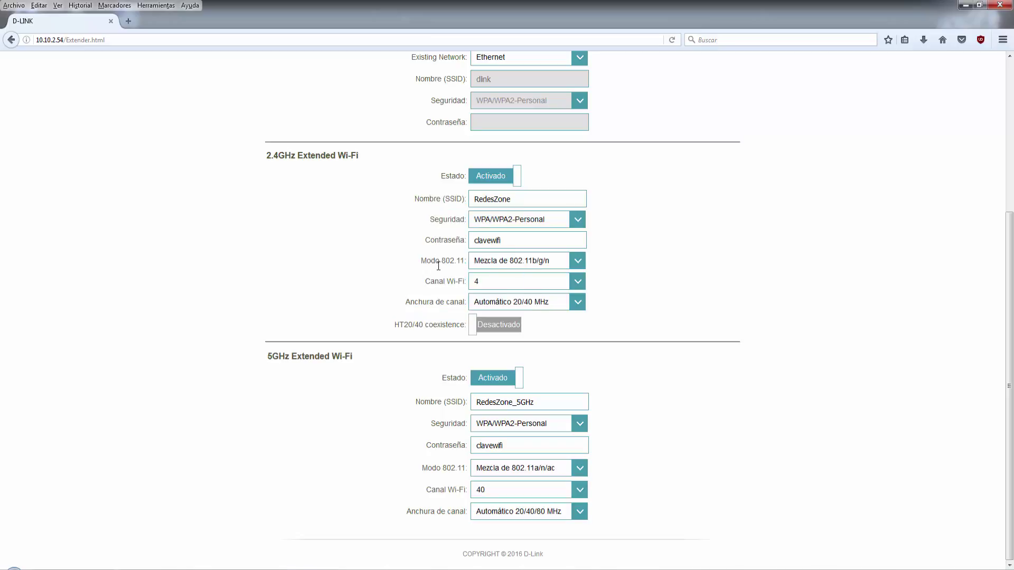
{"action": "scroll", "coordinate": [444, 288], "scroll_direction": "up", "scroll_amount": 3}
{"action": "scroll", "coordinate": [444, 289], "scroll_direction": "up", "scroll_amount": 5}
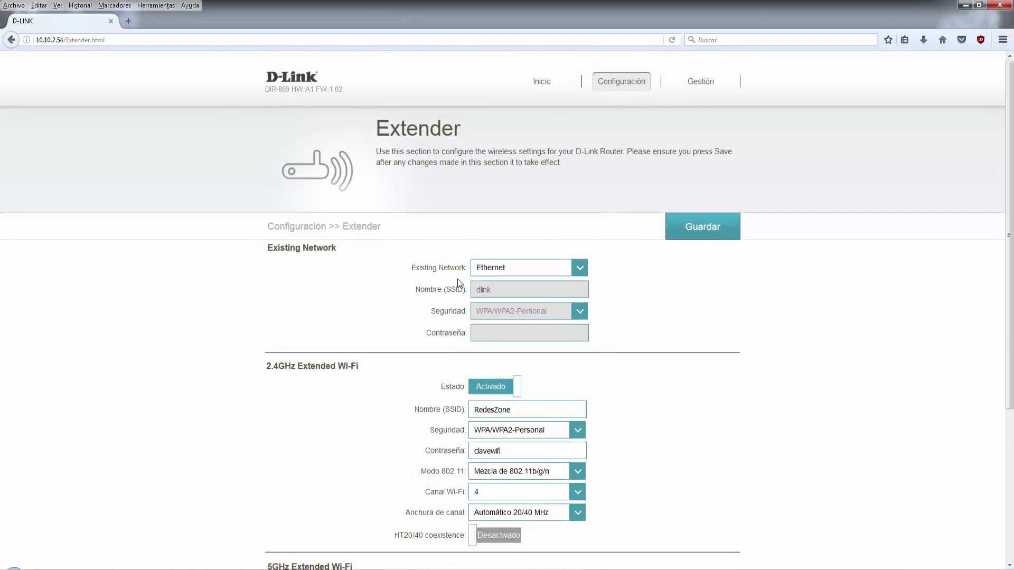
{"action": "scroll", "coordinate": [458, 282], "scroll_direction": "down", "scroll_amount": 7}
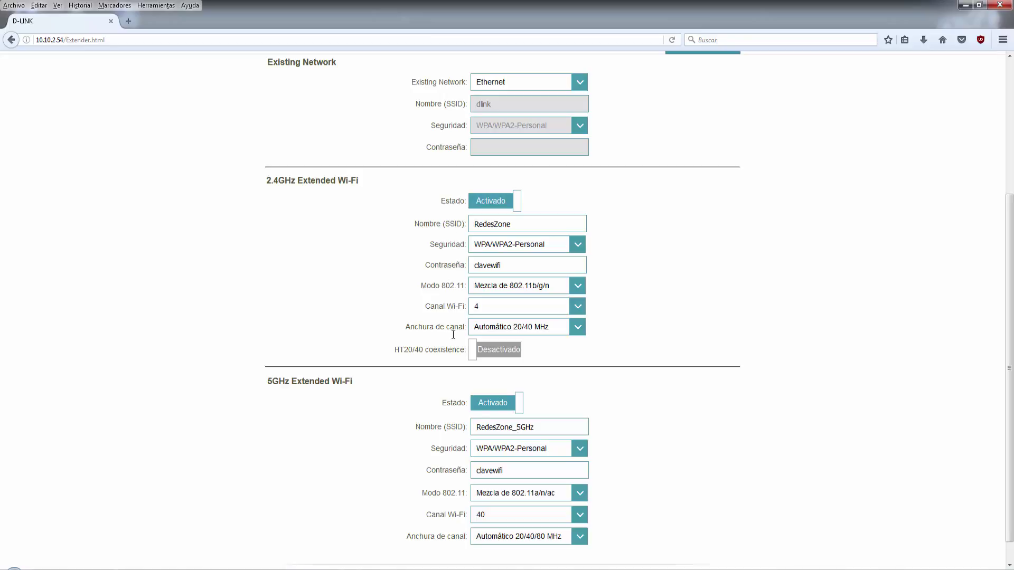
{"action": "scroll", "coordinate": [480, 427], "scroll_direction": "up", "scroll_amount": 5}
{"action": "scroll", "coordinate": [480, 427], "scroll_direction": "up", "scroll_amount": 3}
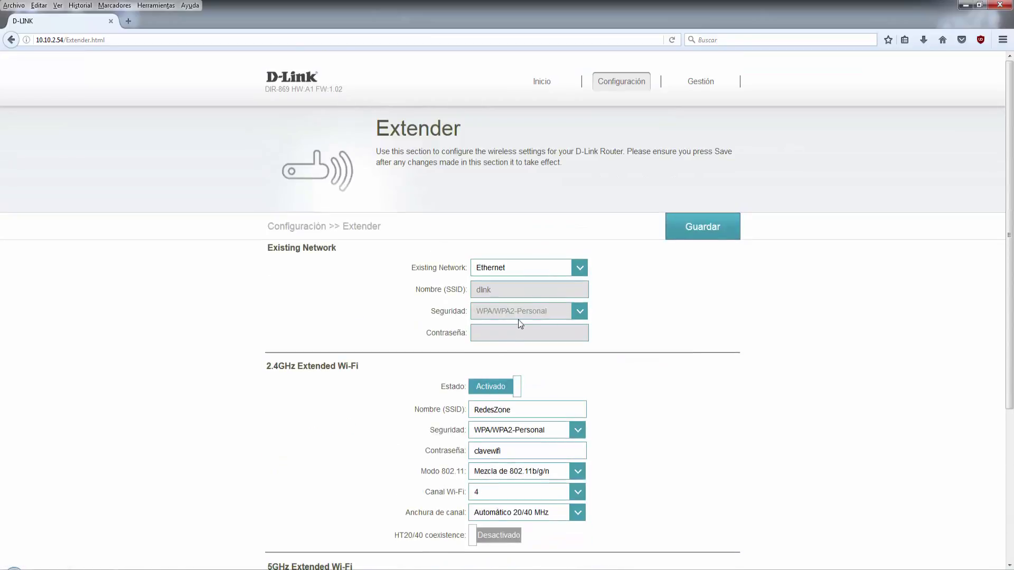
Step: Switch the existing network to Wi-Fi, scan for available wireless networks, and dismiss the list without choosing one
{"action": "left_click", "coordinate": [549, 275]}
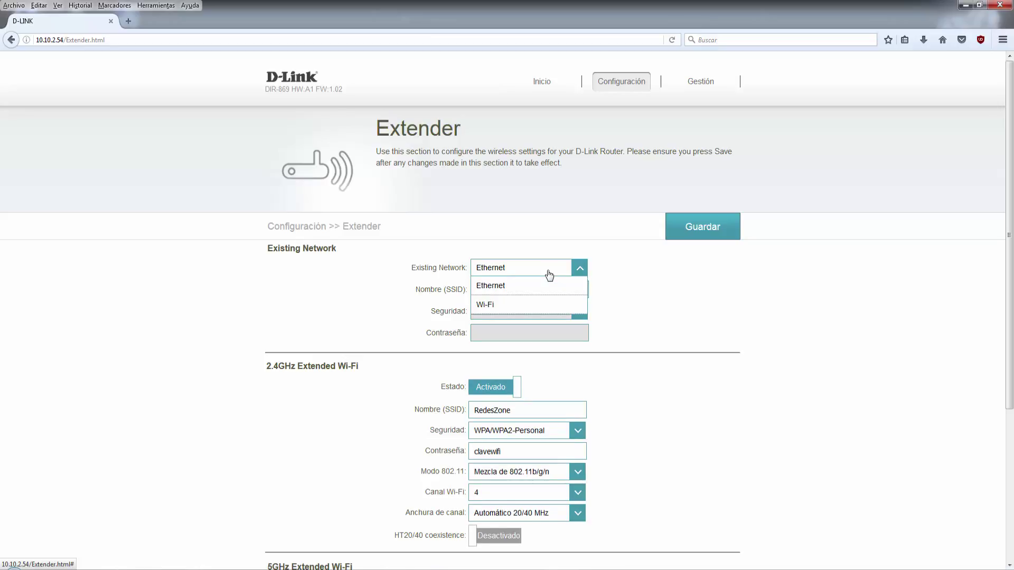
{"action": "left_click", "coordinate": [517, 307]}
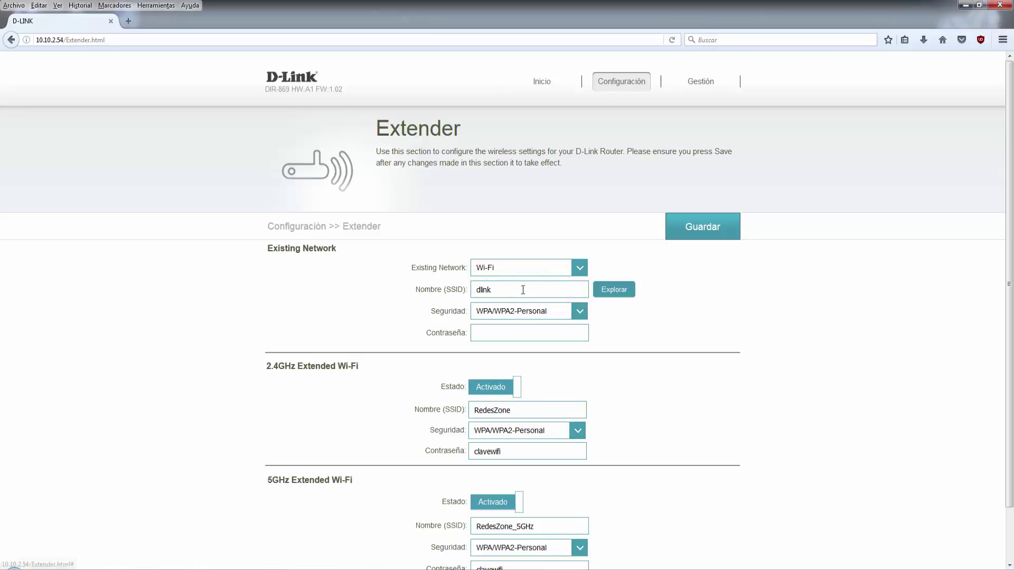
{"action": "left_click", "coordinate": [615, 293]}
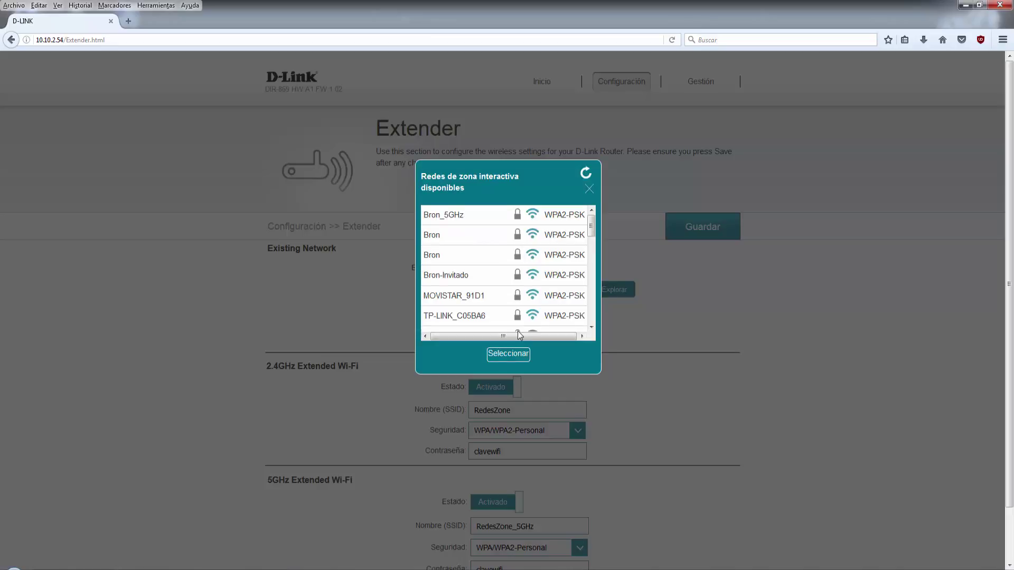
{"action": "left_click", "coordinate": [589, 190]}
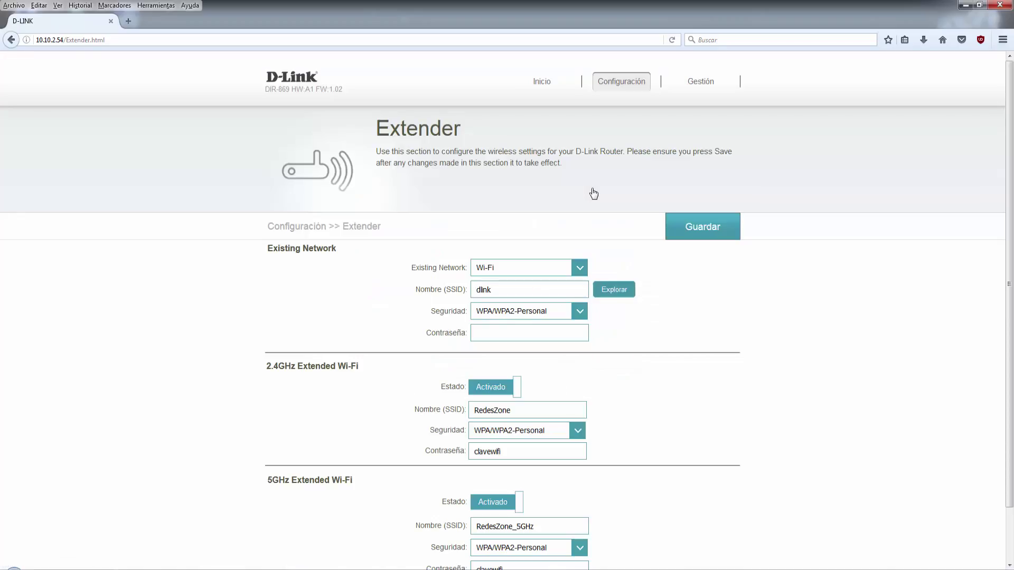
Step: Examine the SSID, security and password fields of the 2.4GHz and 5GHz extended networks in Wi-Fi mode
{"action": "scroll", "coordinate": [559, 251], "scroll_direction": "down", "scroll_amount": 2}
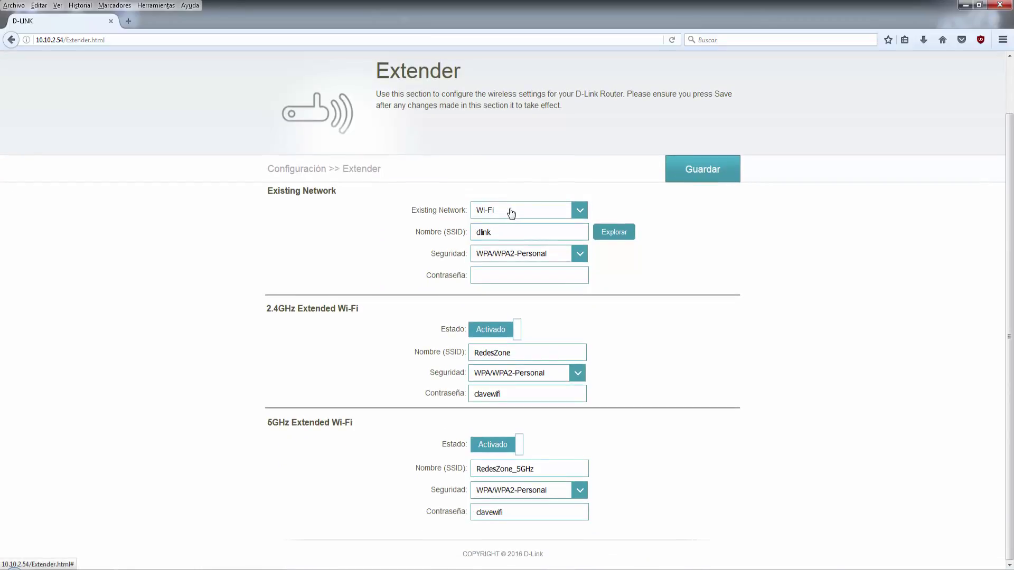
{"action": "left_click", "coordinate": [525, 353]}
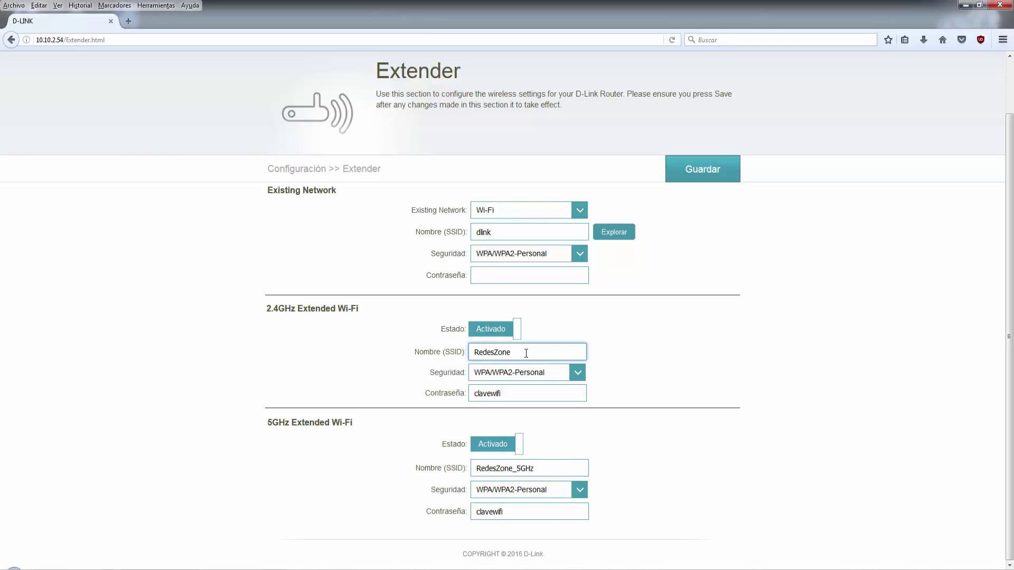
{"action": "left_click", "coordinate": [523, 393]}
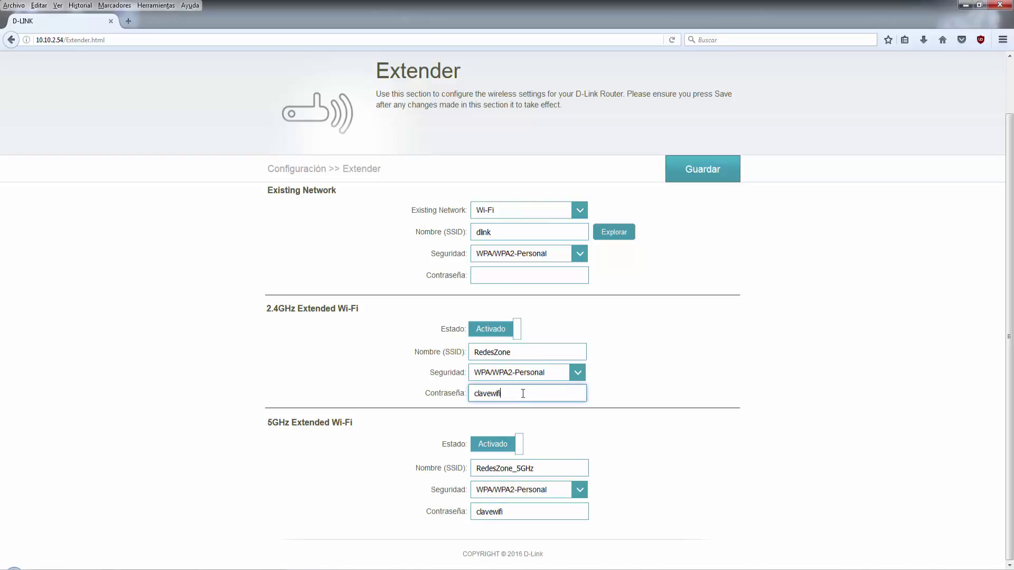
{"action": "left_click", "coordinate": [651, 400]}
{"action": "left_click_drag", "start_coordinate": [511, 352], "coordinate": [467, 353]}
{"action": "left_click", "coordinate": [456, 362]}
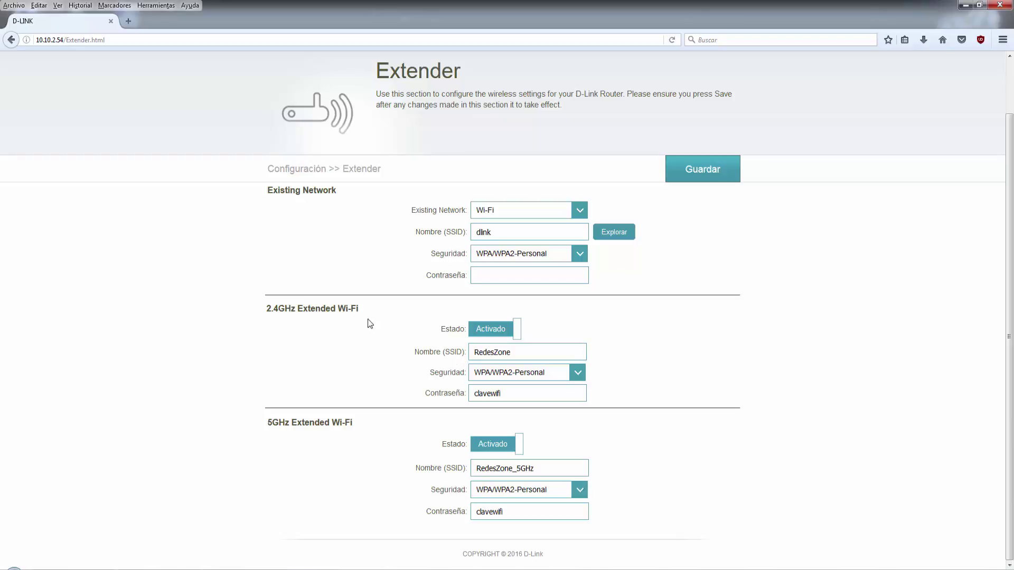
{"action": "left_click_drag", "start_coordinate": [282, 309], "coordinate": [359, 309]}
{"action": "left_click", "coordinate": [319, 396]}
{"action": "left_click_drag", "start_coordinate": [269, 424], "coordinate": [366, 426]}
{"action": "left_click", "coordinate": [366, 426]}
{"action": "left_click_drag", "start_coordinate": [297, 309], "coordinate": [373, 309]}
{"action": "left_click", "coordinate": [320, 325]}
{"action": "scroll", "coordinate": [716, 334], "scroll_direction": "up", "scroll_amount": 2}
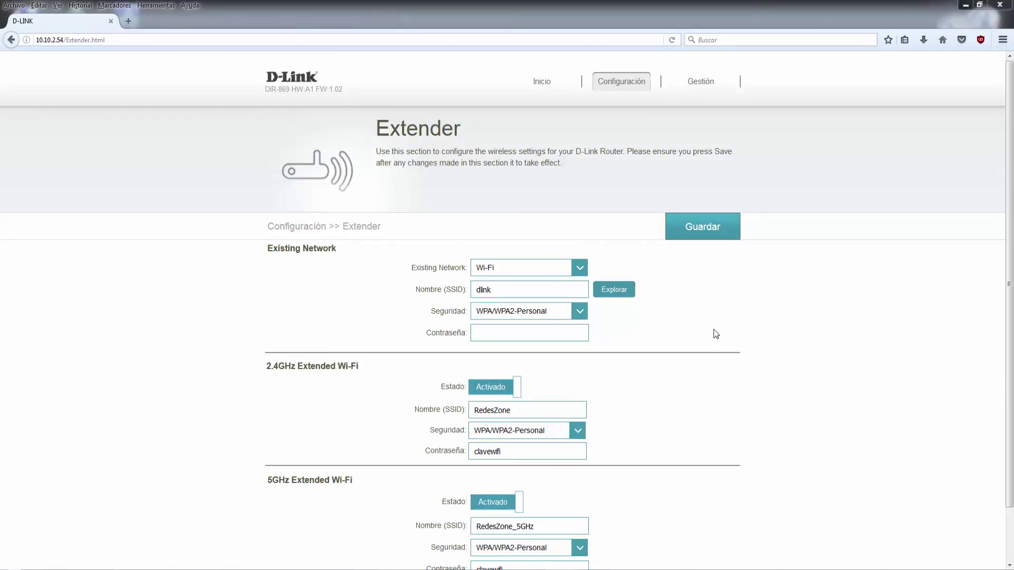
Step: Discard the unsaved Extender changes and review the Red page's management link and advanced parameters
{"action": "mouse_move", "coordinate": [619, 82]}
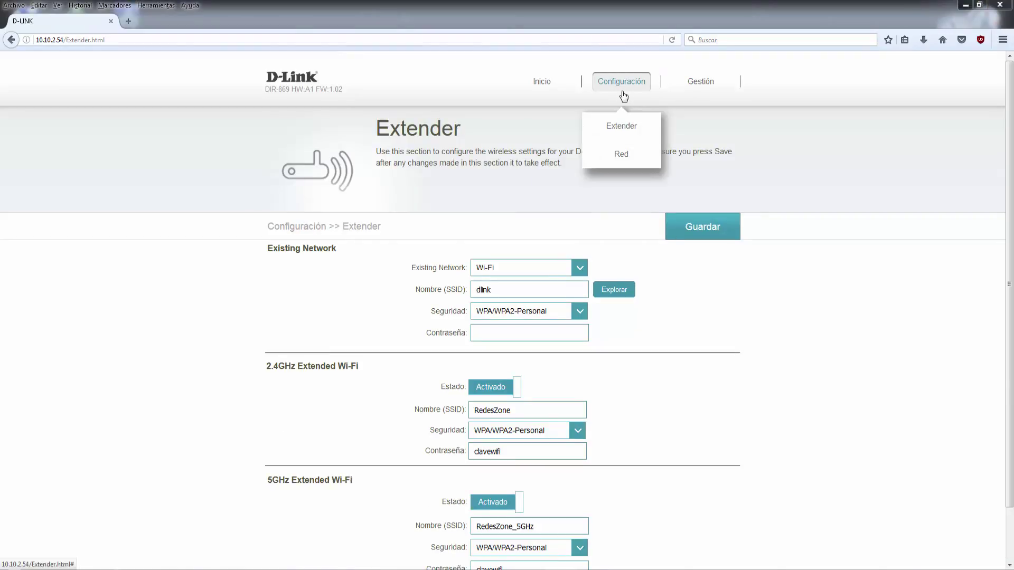
{"action": "left_click", "coordinate": [612, 153]}
{"action": "left_click", "coordinate": [512, 261]}
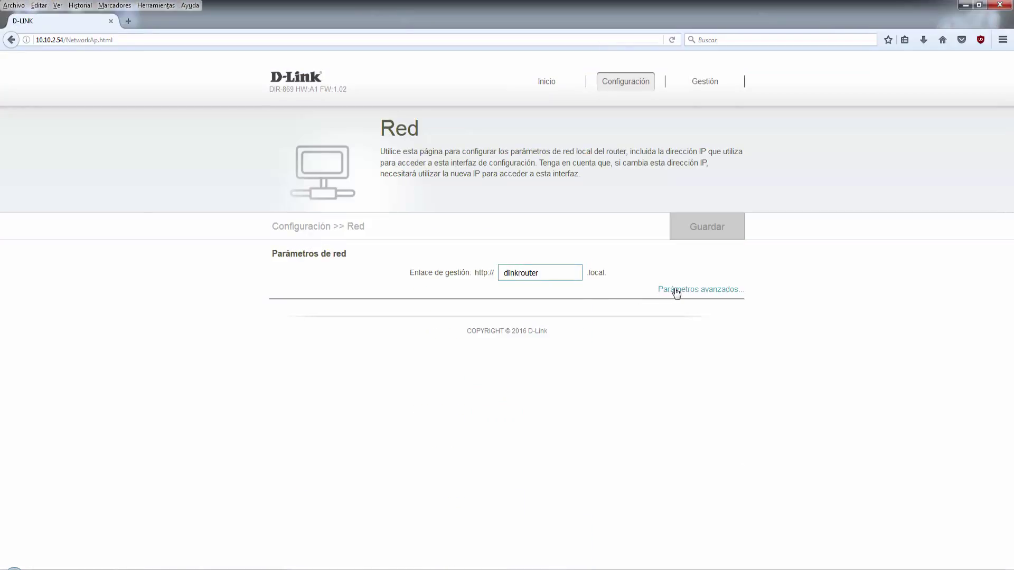
{"action": "left_click", "coordinate": [676, 289]}
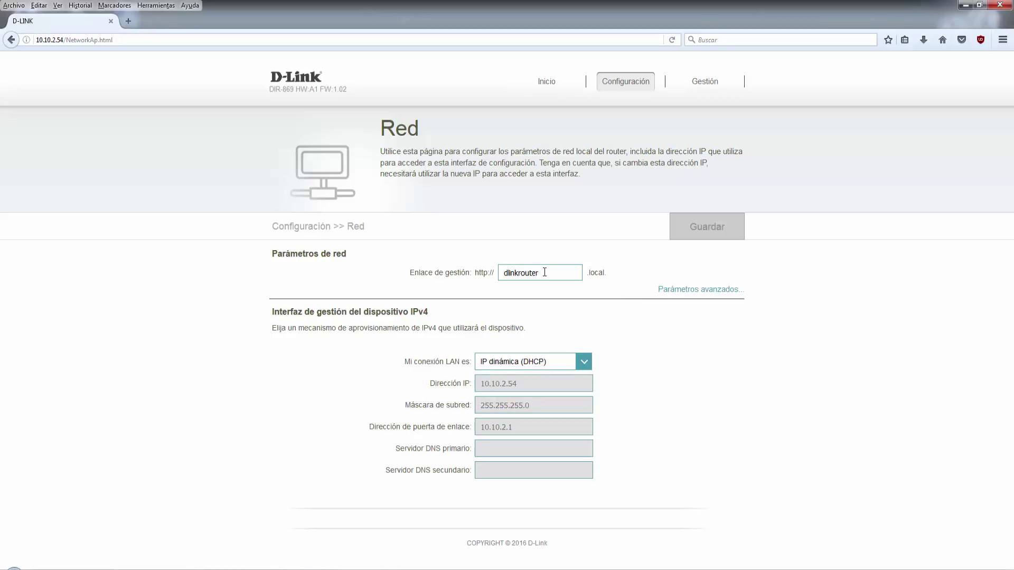
{"action": "left_click_drag", "start_coordinate": [544, 273], "coordinate": [501, 274]}
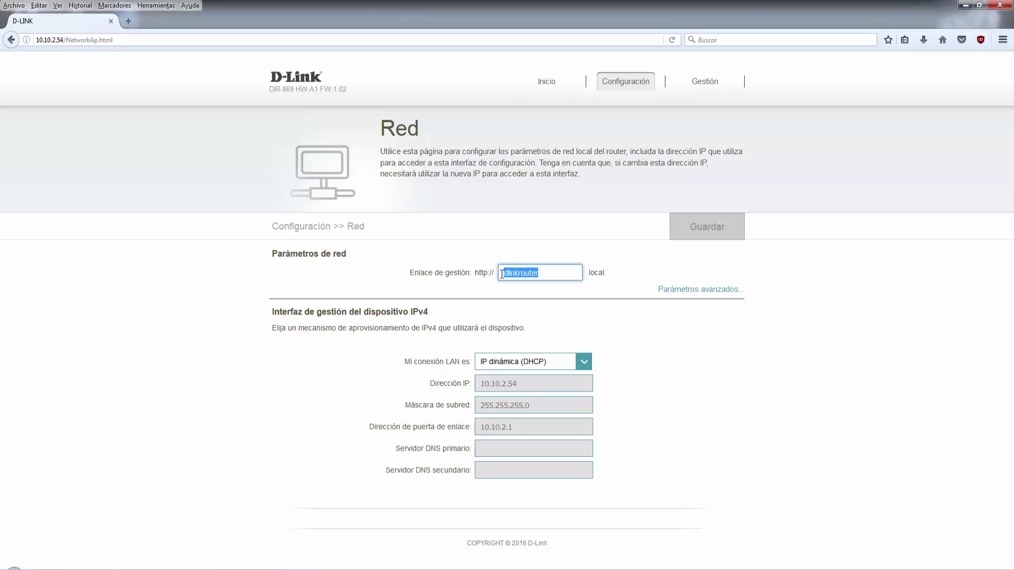
Step: Try the Estática LAN connection type with its editable IP address, and return it to IP dinámica (DHCP)
{"action": "left_click", "coordinate": [539, 363]}
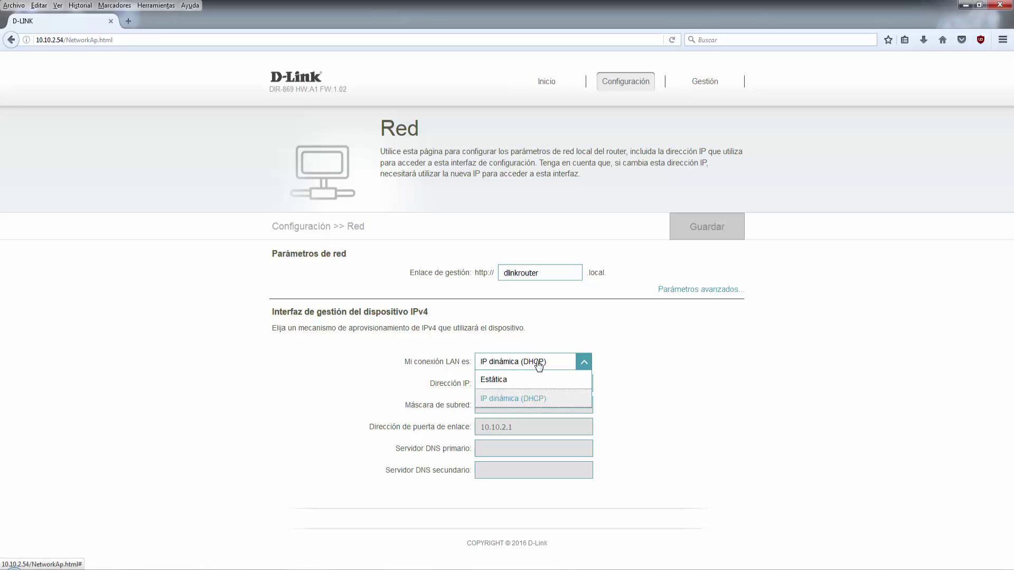
{"action": "left_click", "coordinate": [522, 404]}
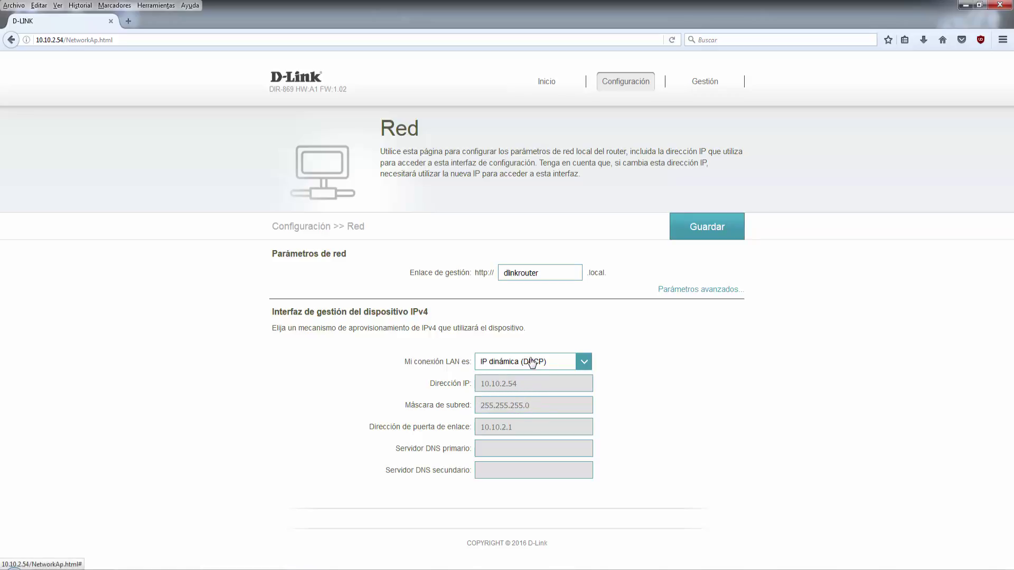
{"action": "left_click", "coordinate": [532, 363]}
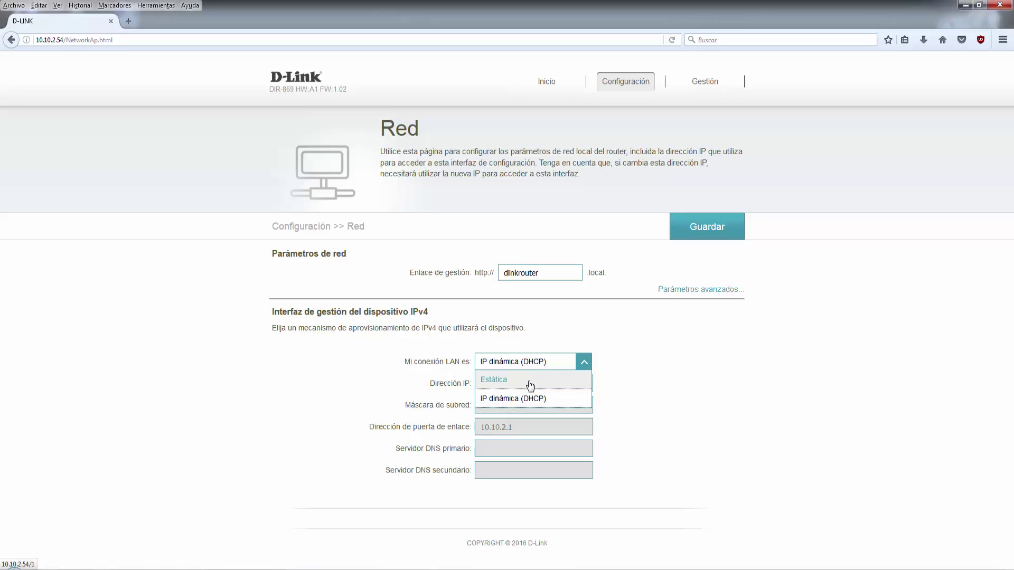
{"action": "left_click", "coordinate": [531, 387]}
{"action": "left_click", "coordinate": [527, 382]}
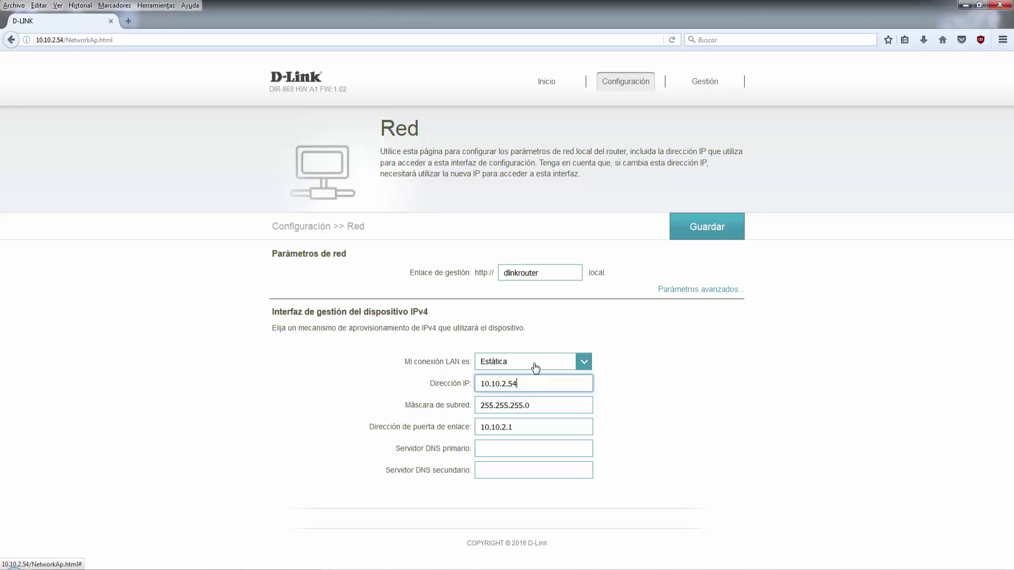
{"action": "left_click", "coordinate": [536, 368]}
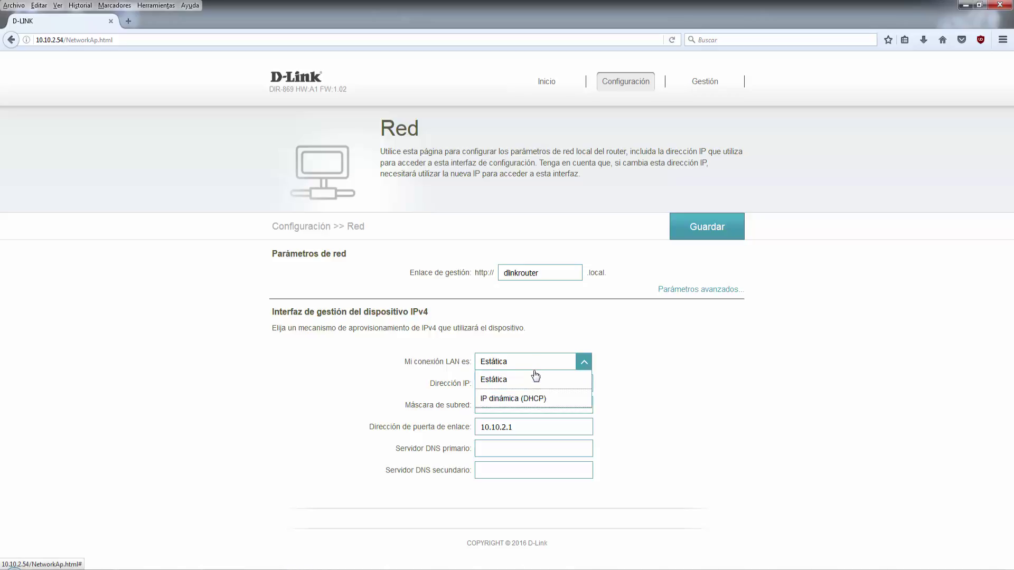
{"action": "left_click", "coordinate": [536, 404]}
Step: Discard the unsaved Red changes and review the Hora page's time zone and NTP settings and the Programación rules page
{"action": "mouse_move", "coordinate": [699, 93]}
{"action": "left_click", "coordinate": [702, 128]}
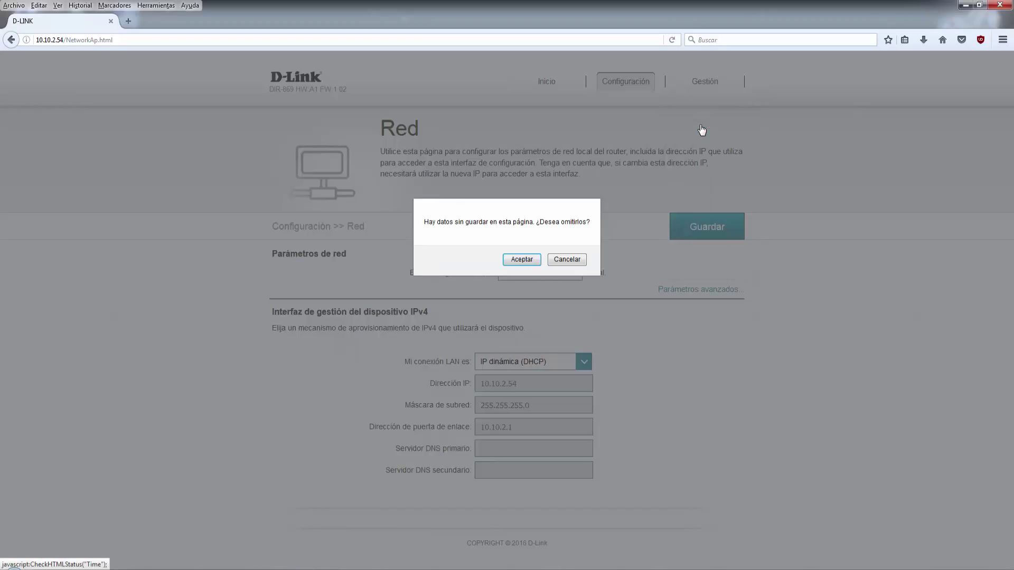
{"action": "left_click", "coordinate": [531, 264]}
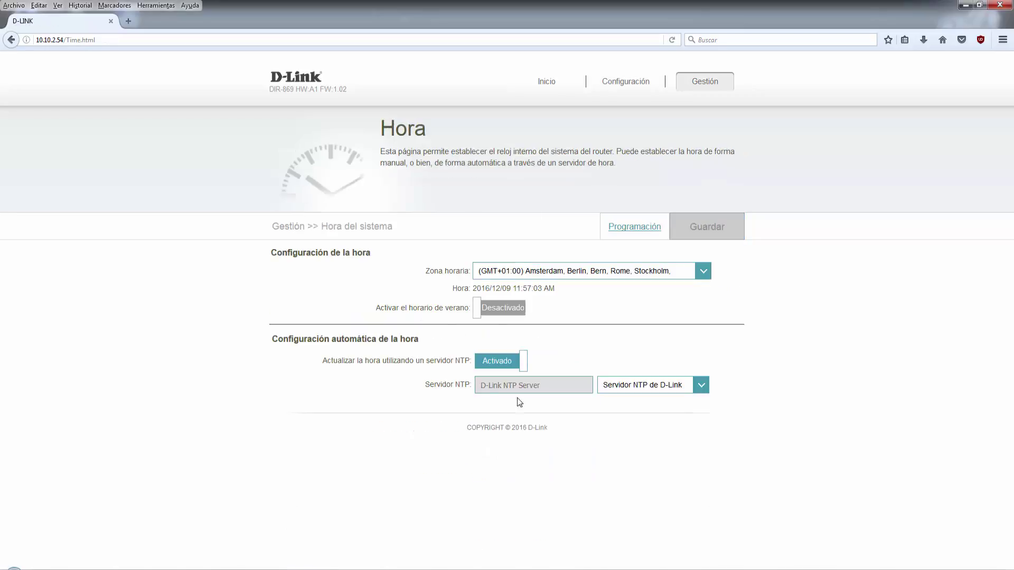
{"action": "left_click", "coordinate": [635, 230]}
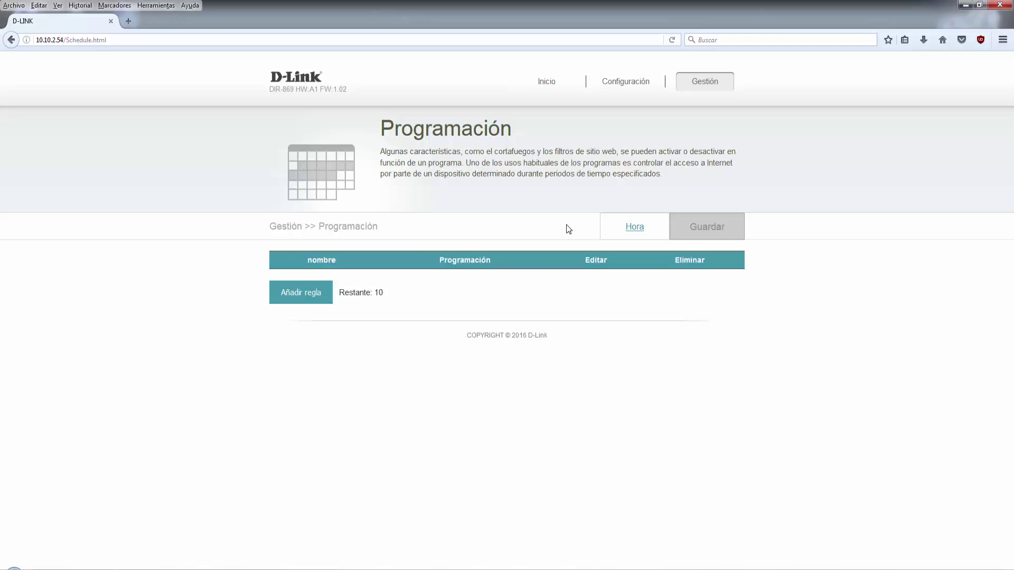
Step: Try enabling Syslog server logging and e-mail notification in Registro del sistema to examine their additional fields
{"action": "mouse_move", "coordinate": [692, 84]}
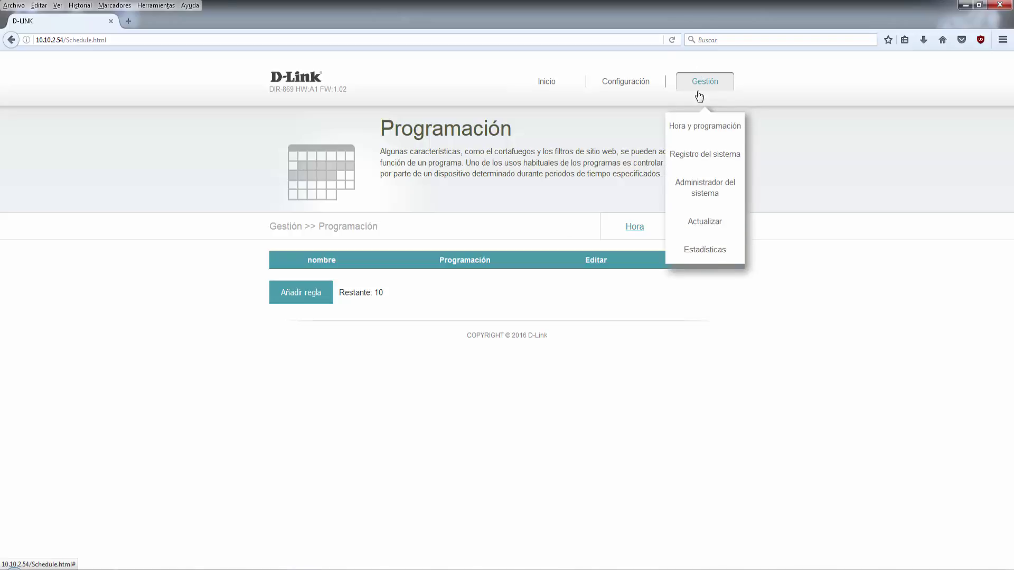
{"action": "left_click", "coordinate": [700, 154]}
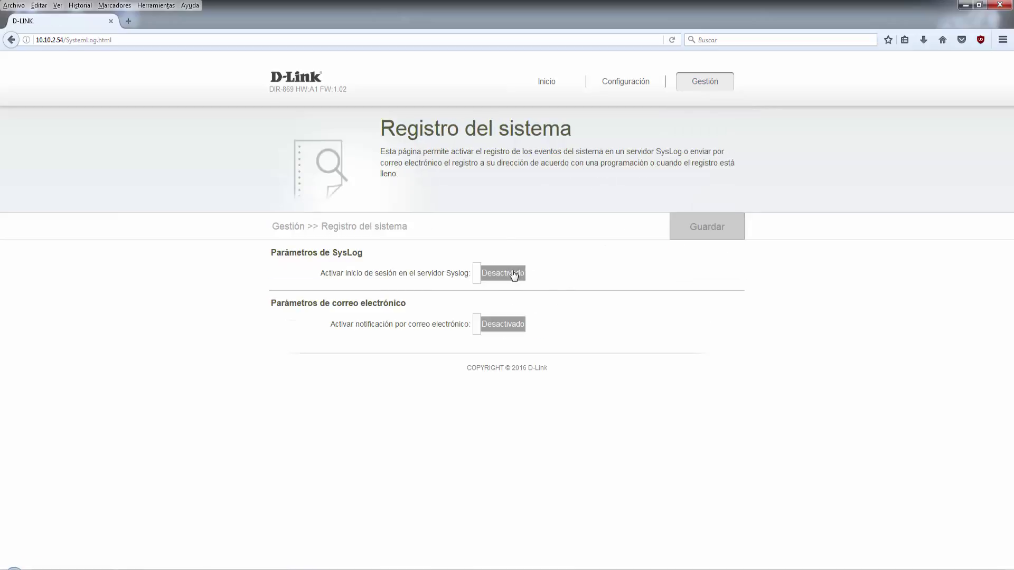
{"action": "left_click", "coordinate": [514, 274]}
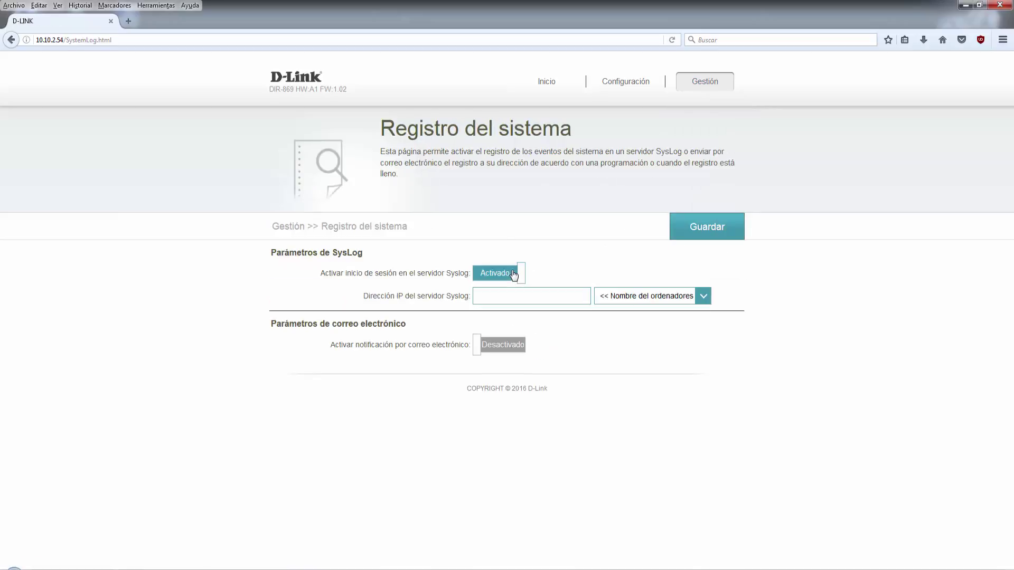
{"action": "left_click", "coordinate": [505, 350]}
{"action": "scroll", "coordinate": [437, 359], "scroll_direction": "down", "scroll_amount": 1}
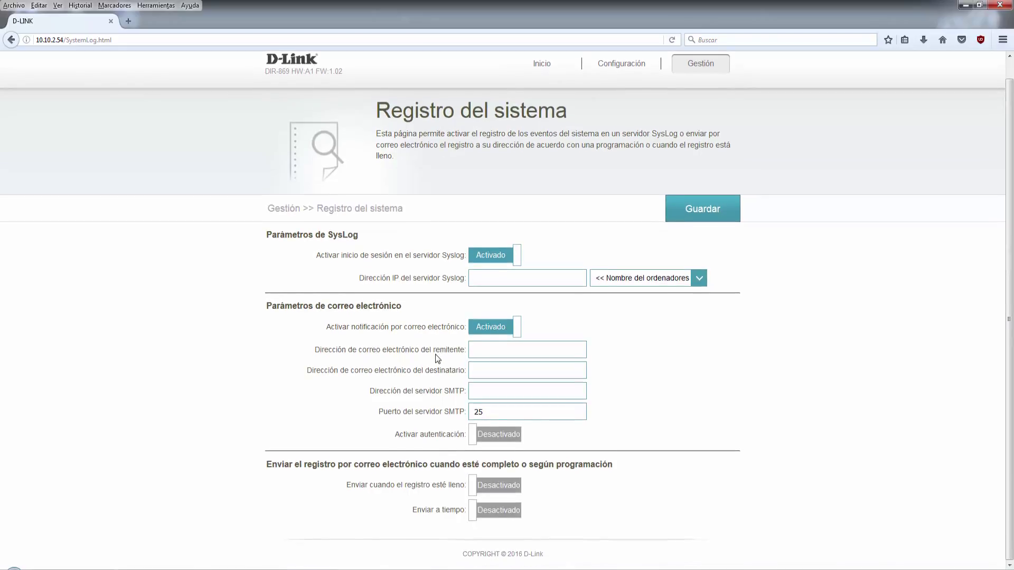
{"action": "scroll", "coordinate": [452, 342], "scroll_direction": "up", "scroll_amount": 1}
Step: Discard the unsaved log changes and review the Admin page's advanced parameters and the Sistema page's backup, reset and reboot options
{"action": "mouse_move", "coordinate": [697, 85]}
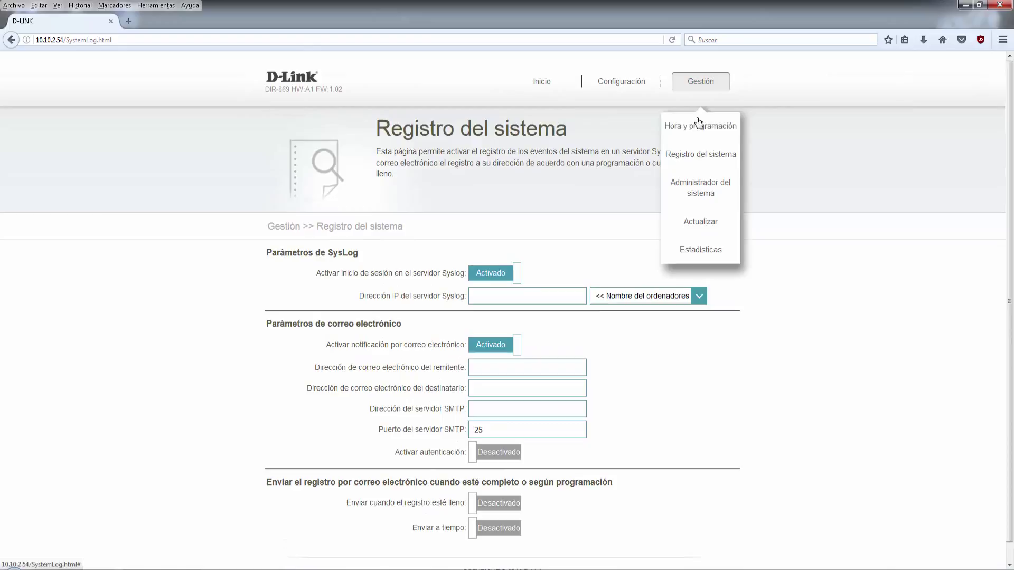
{"action": "left_click", "coordinate": [688, 192]}
{"action": "left_click", "coordinate": [534, 262]}
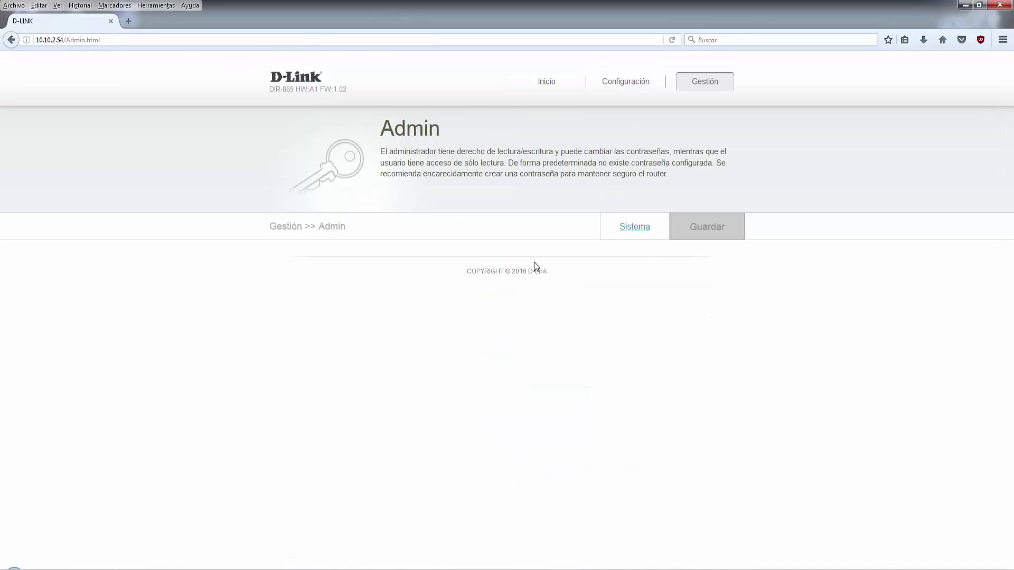
{"action": "left_click", "coordinate": [676, 317]}
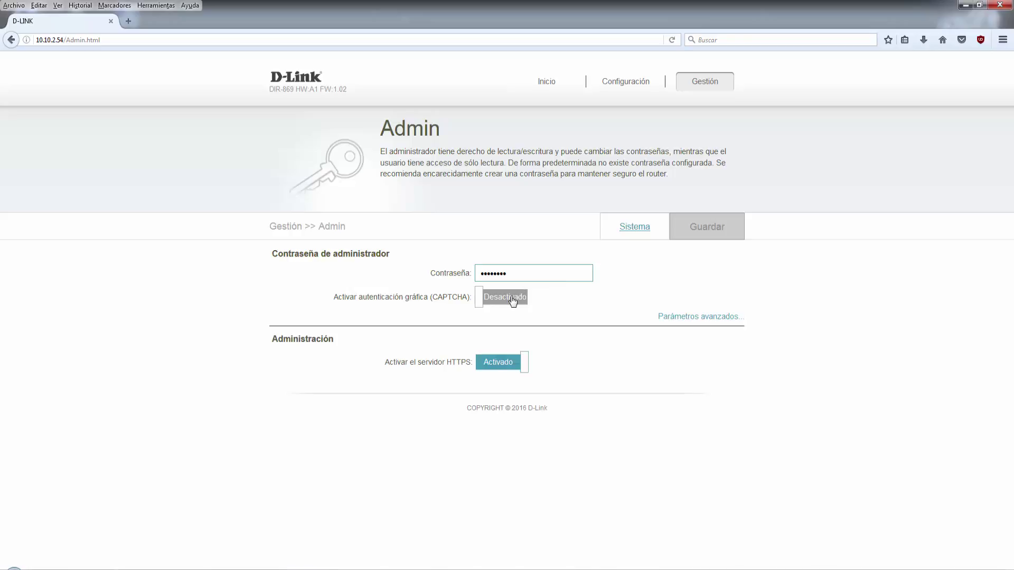
{"action": "left_click", "coordinate": [641, 227]}
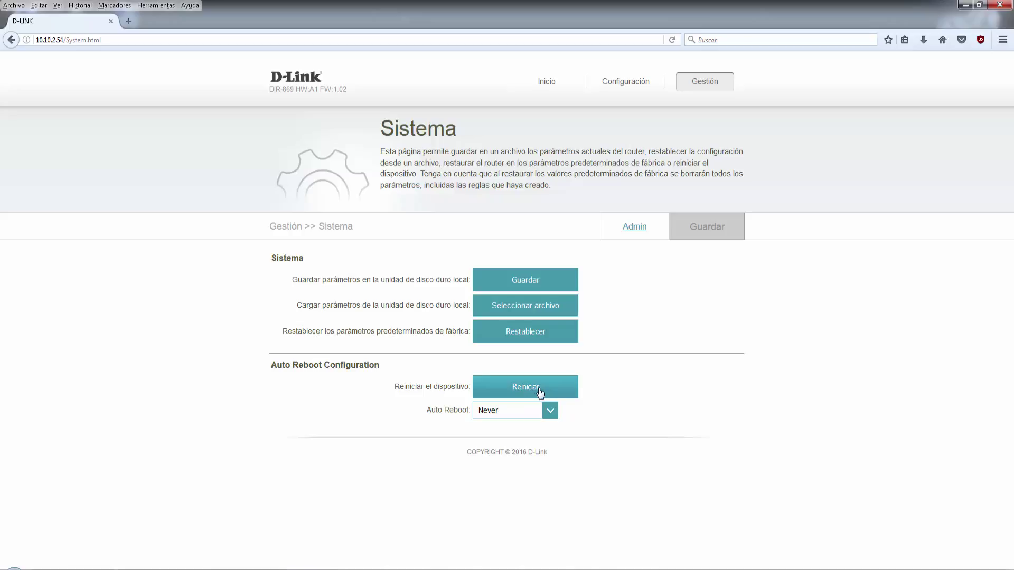
Step: Check for new firmware on the Actualizar page
{"action": "mouse_move", "coordinate": [709, 83]}
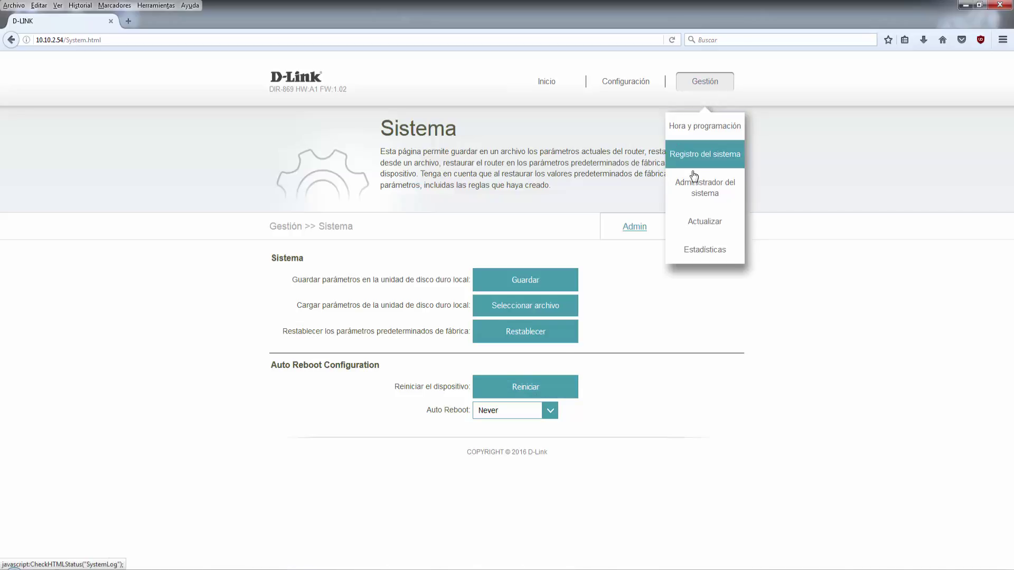
{"action": "left_click", "coordinate": [694, 226]}
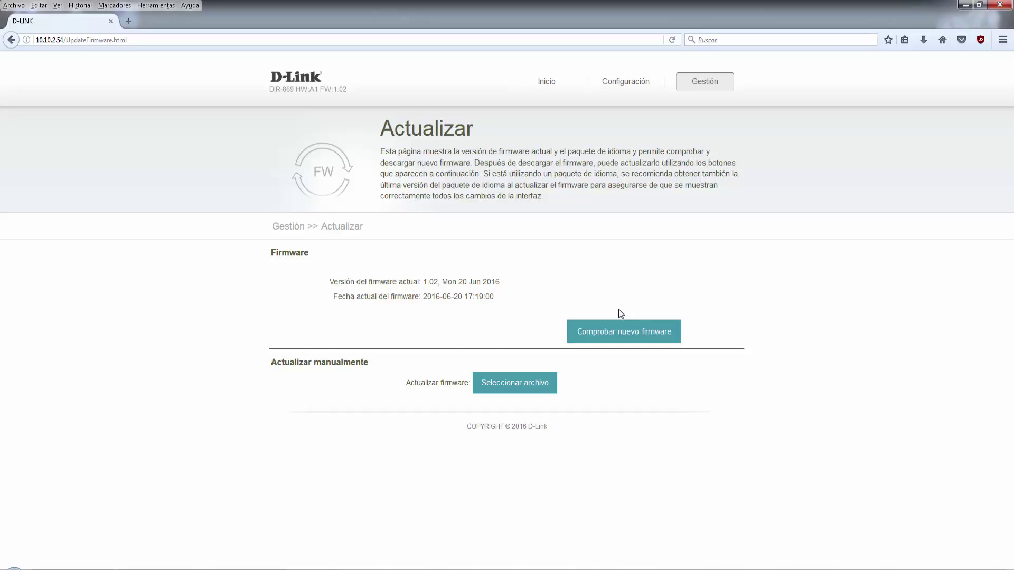
{"action": "left_click", "coordinate": [615, 329]}
{"action": "left_click_drag", "start_coordinate": [647, 295], "coordinate": [679, 292]}
{"action": "left_click", "coordinate": [680, 292]}
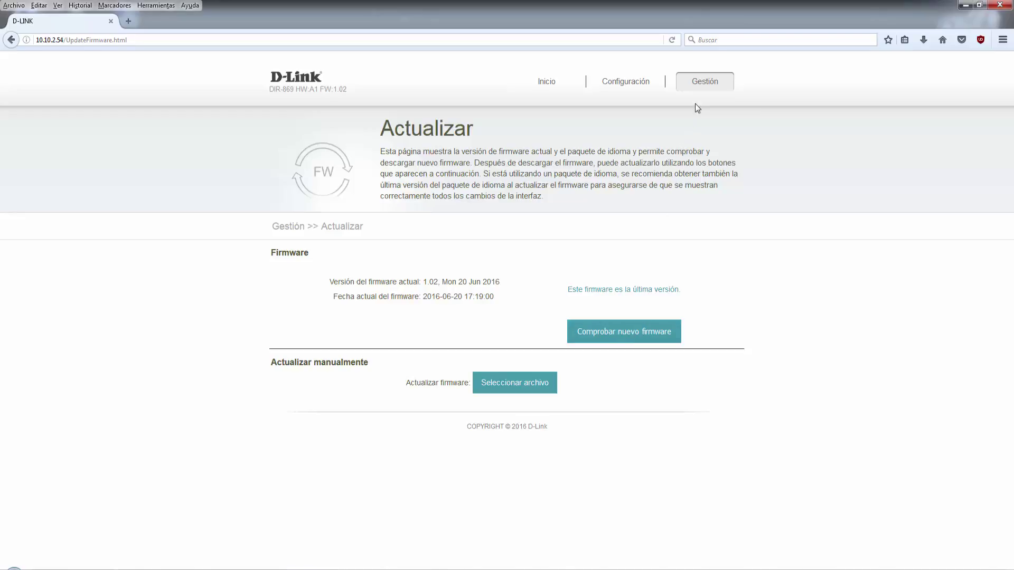
Step: Review the Estadísticas traffic graphs and packet tables for LAN, Wi-Fi de 2.4 GHz and Wi-Fi de 5 GHz
{"action": "mouse_move", "coordinate": [703, 92]}
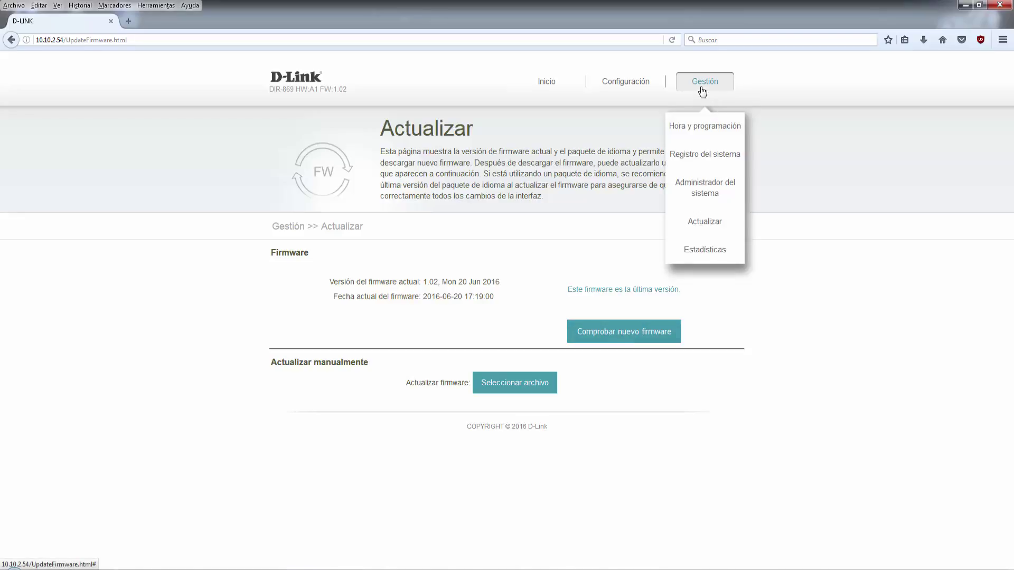
{"action": "left_click", "coordinate": [700, 260]}
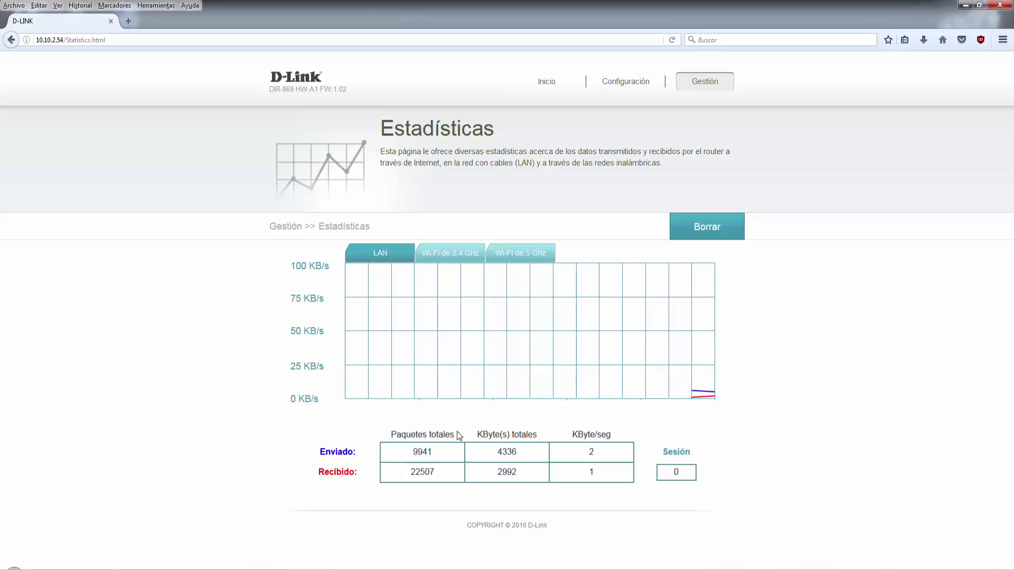
{"action": "double_click", "coordinate": [593, 472]}
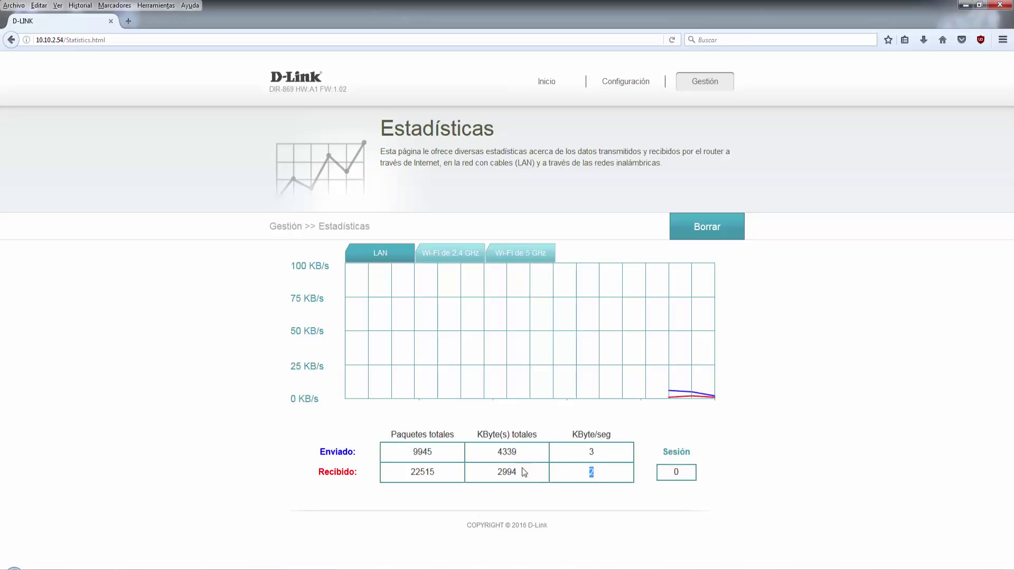
{"action": "left_click", "coordinate": [462, 256]}
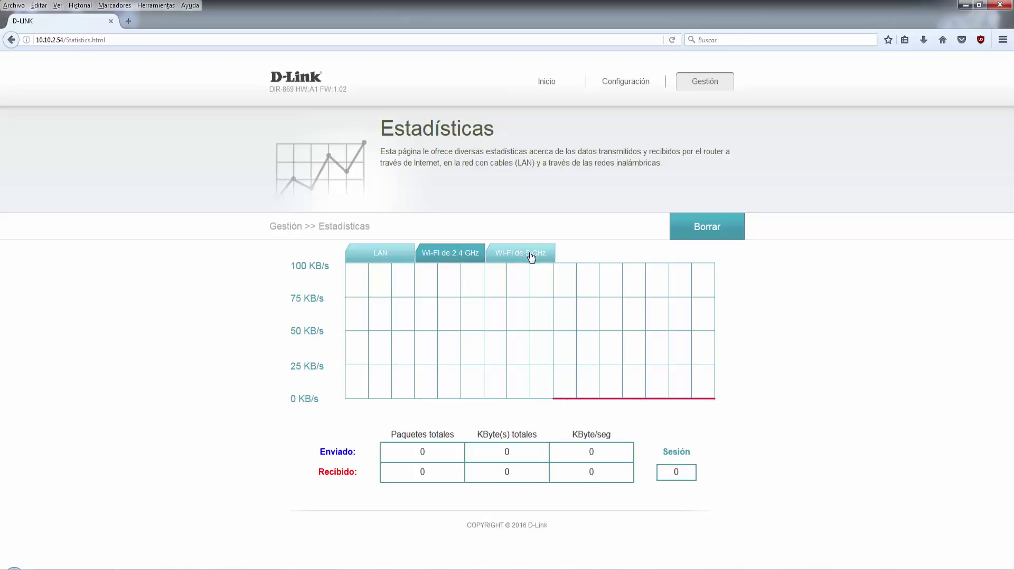
{"action": "left_click", "coordinate": [531, 257]}
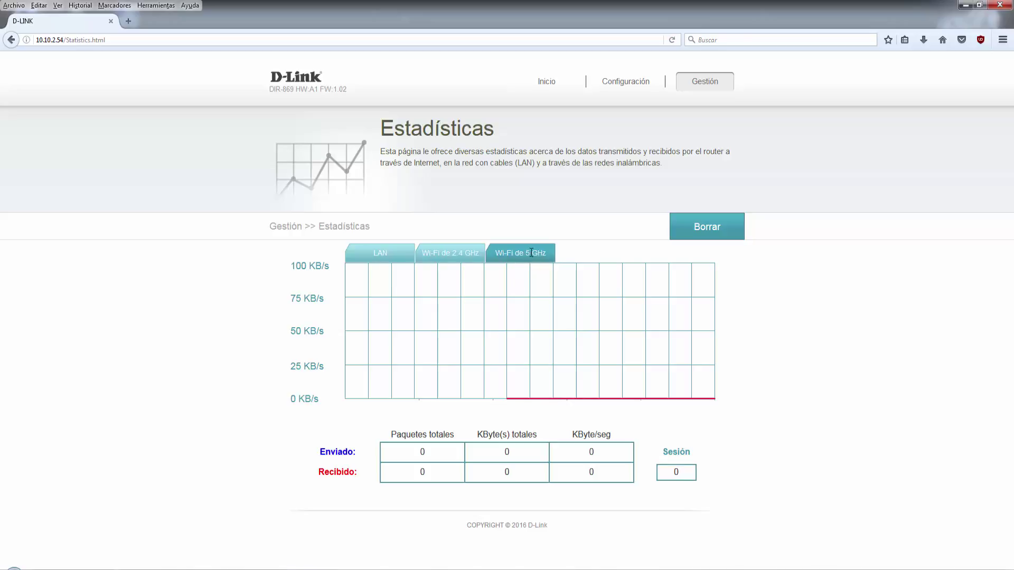
Step: Return to the Inicio status page and review the pages available under Configuración
{"action": "mouse_move", "coordinate": [637, 85]}
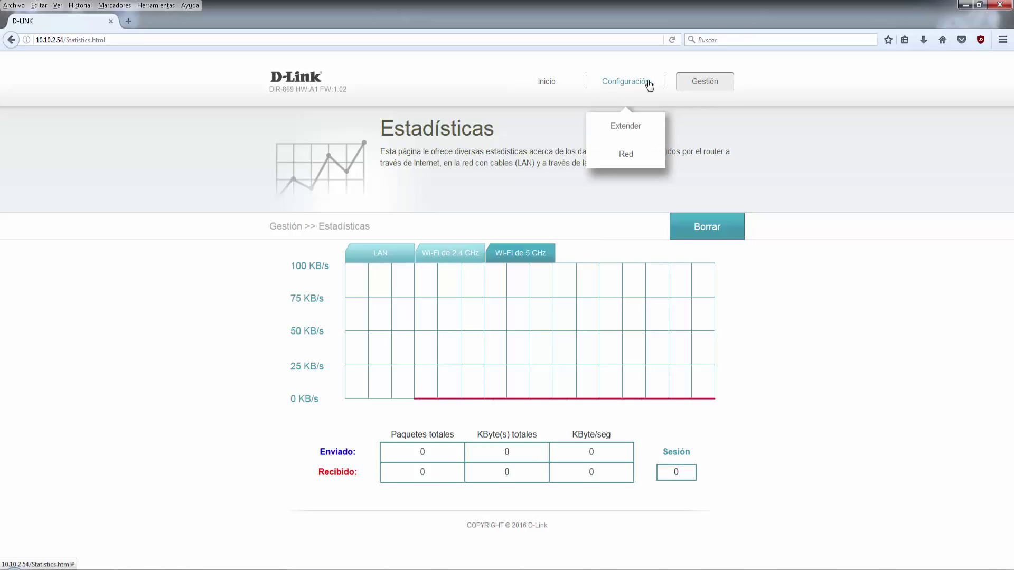
{"action": "left_click", "coordinate": [547, 82]}
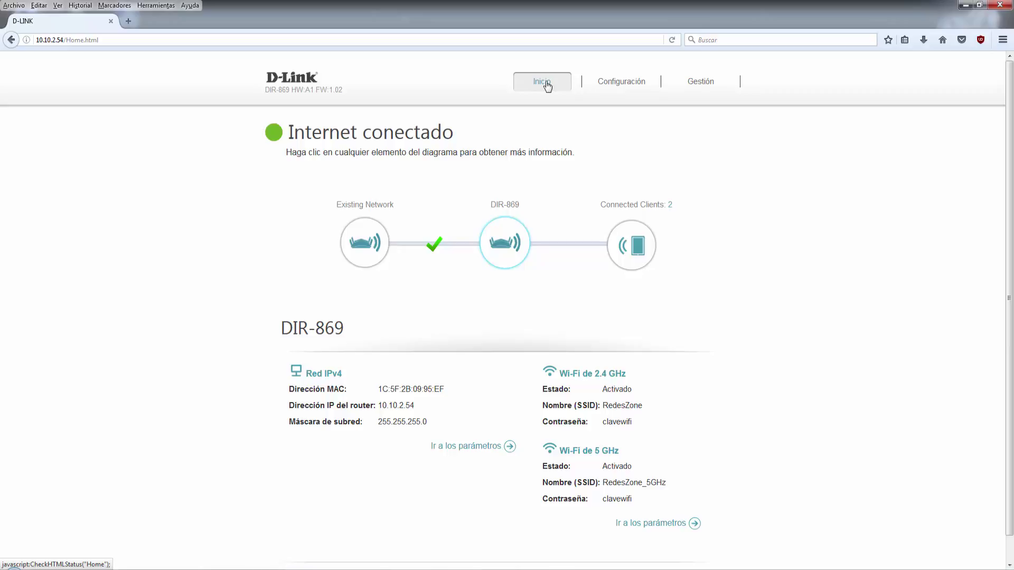
{"action": "mouse_move", "coordinate": [606, 83]}
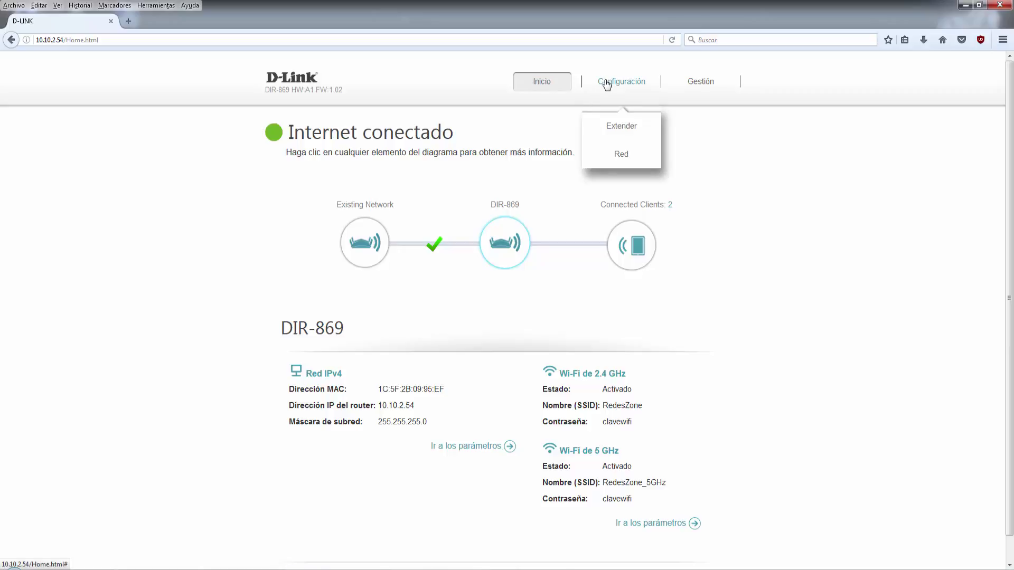